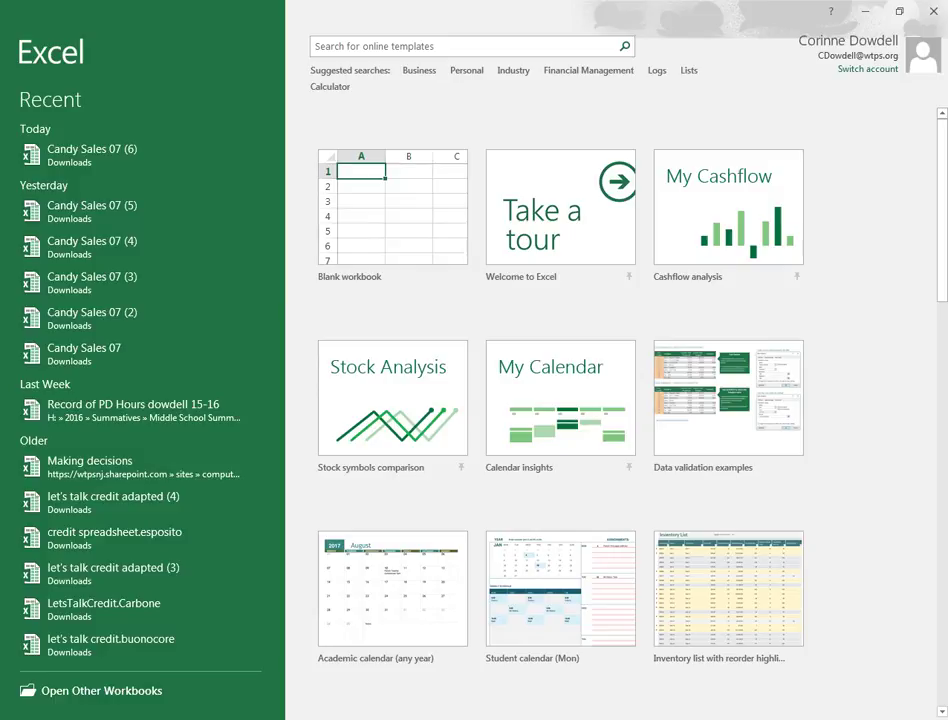
Create a new blank workbook from the Excel start screen
{"action": "left_click", "coordinate": [350, 229]}
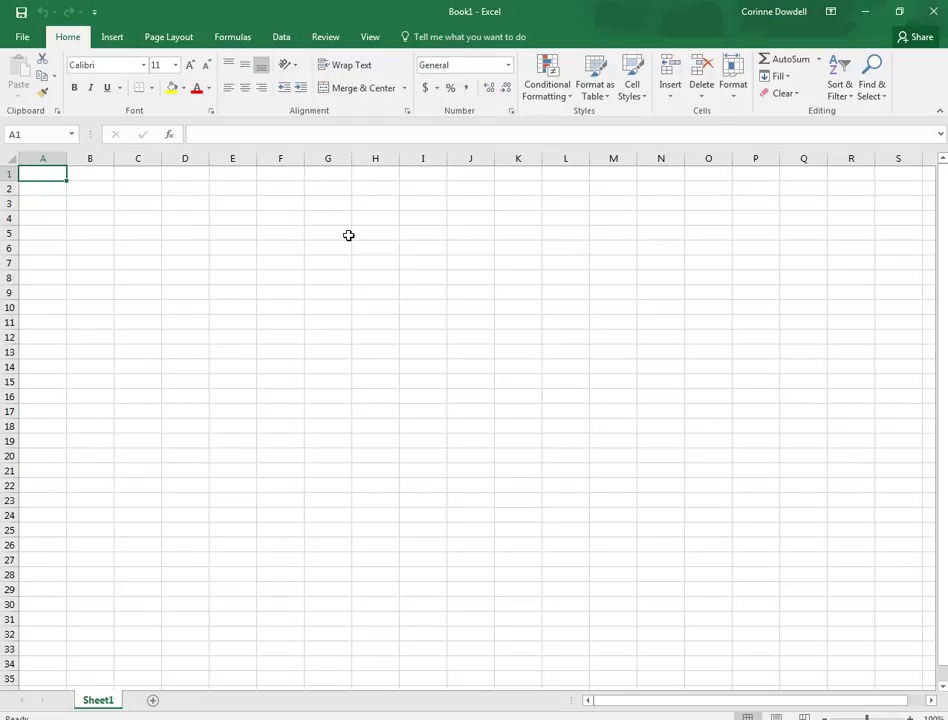
Enter the heading 'Geographic Area' and the rows Land, Liquid Water and Ice in A1:A4
{"action": "type", "text": "Geo"}
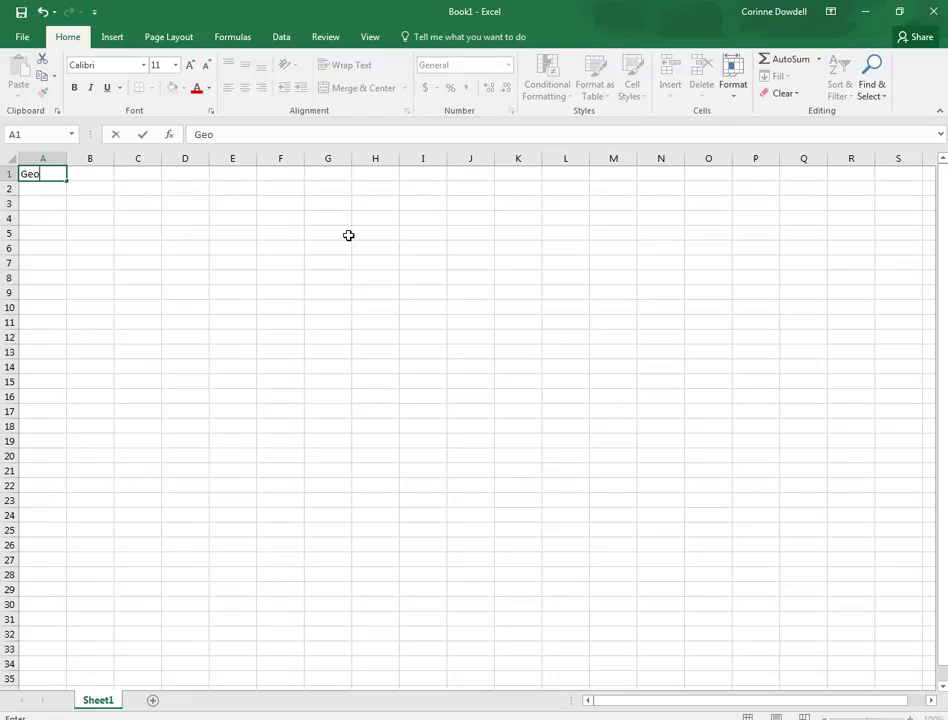
{"action": "type", "text": "graphica A"}
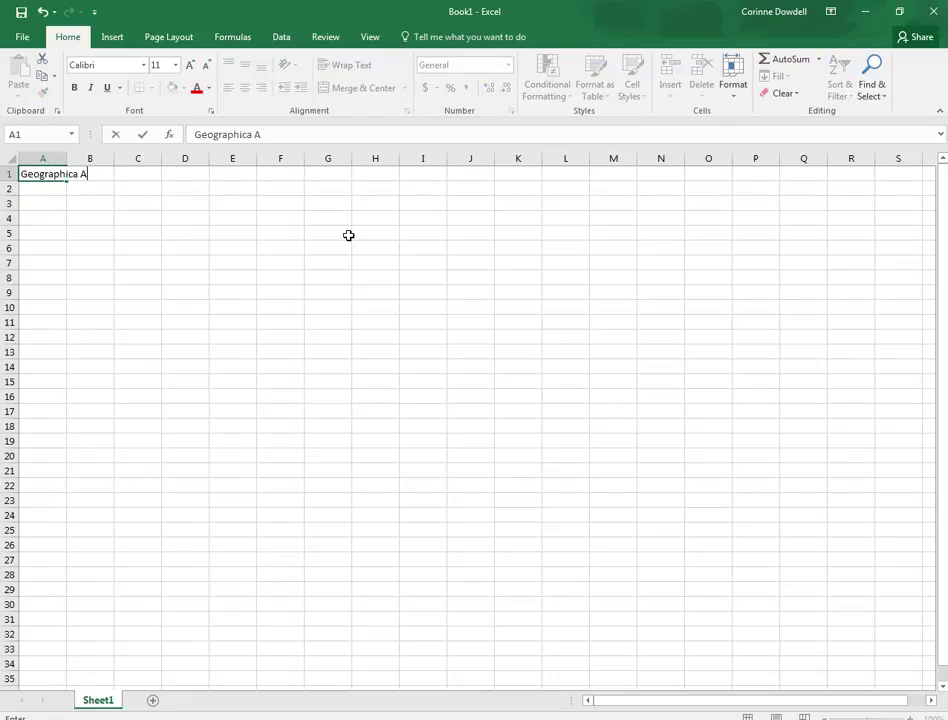
{"action": "key", "text": "BackSpace"}
{"action": "key", "text": "BackSpace"}
{"action": "key", "text": "BackSpace"}
{"action": "type", "text": "Area"}
{"action": "key", "text": "Return"}
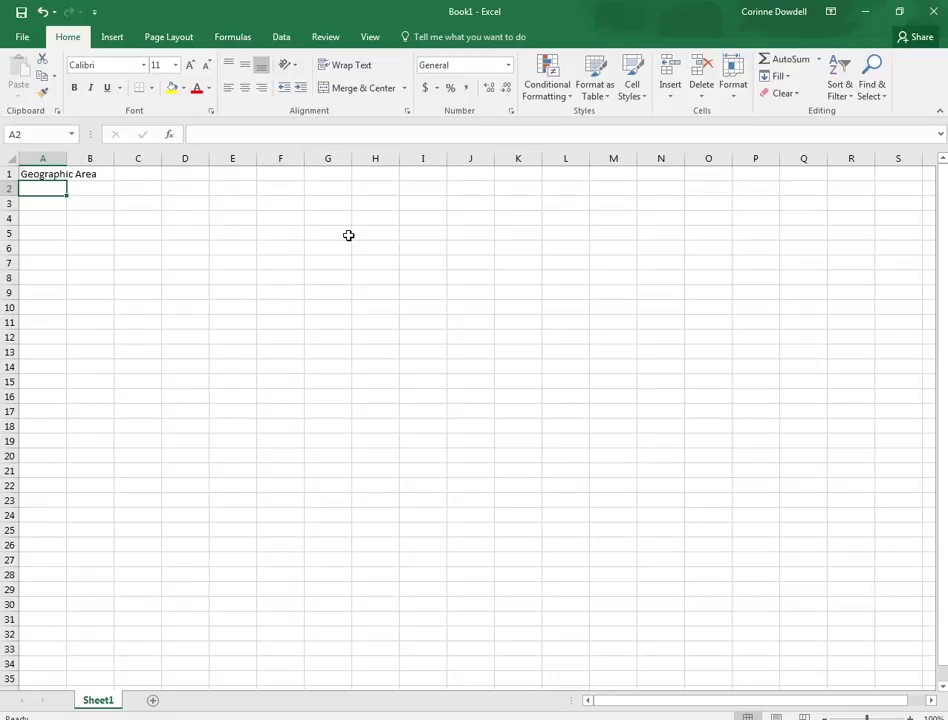
{"action": "type", "text": "Land"}
{"action": "key", "text": "Return"}
{"action": "type", "text": "Li"}
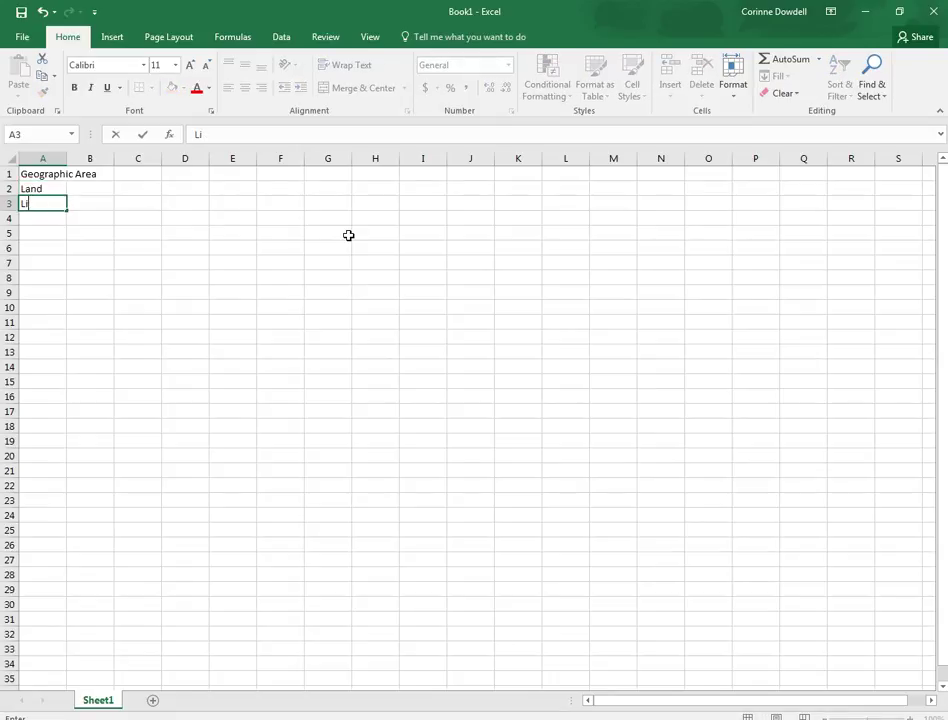
{"action": "type", "text": "quid Water"}
{"action": "key", "text": "Return"}
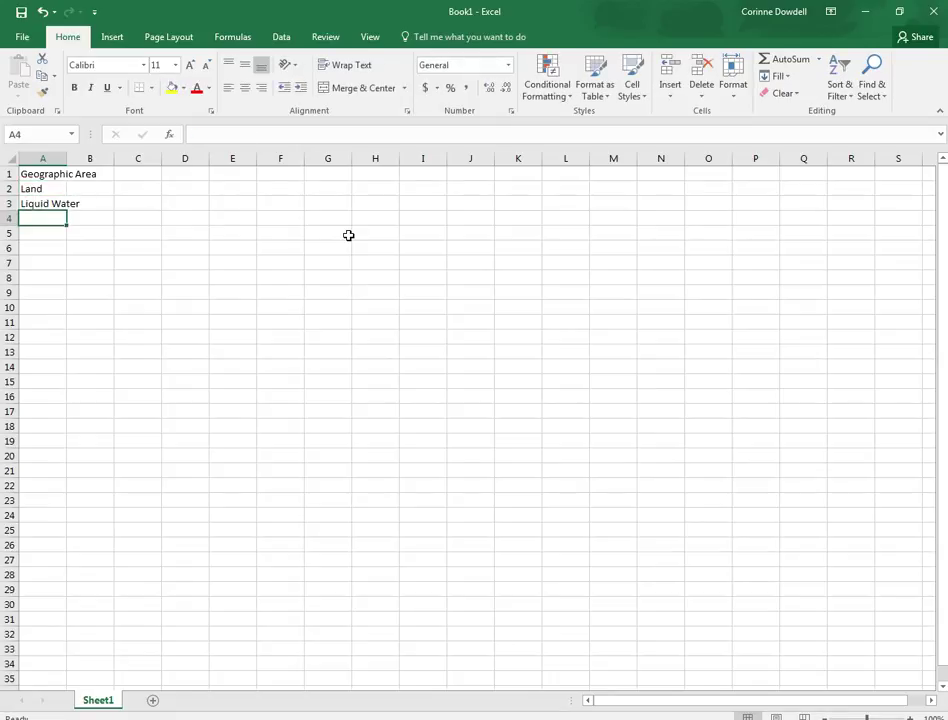
{"action": "type", "text": "Ice"}
Type the percentage heading in B1 and clear the stray 0.3 from C1
{"action": "left_click", "coordinate": [96, 178]}
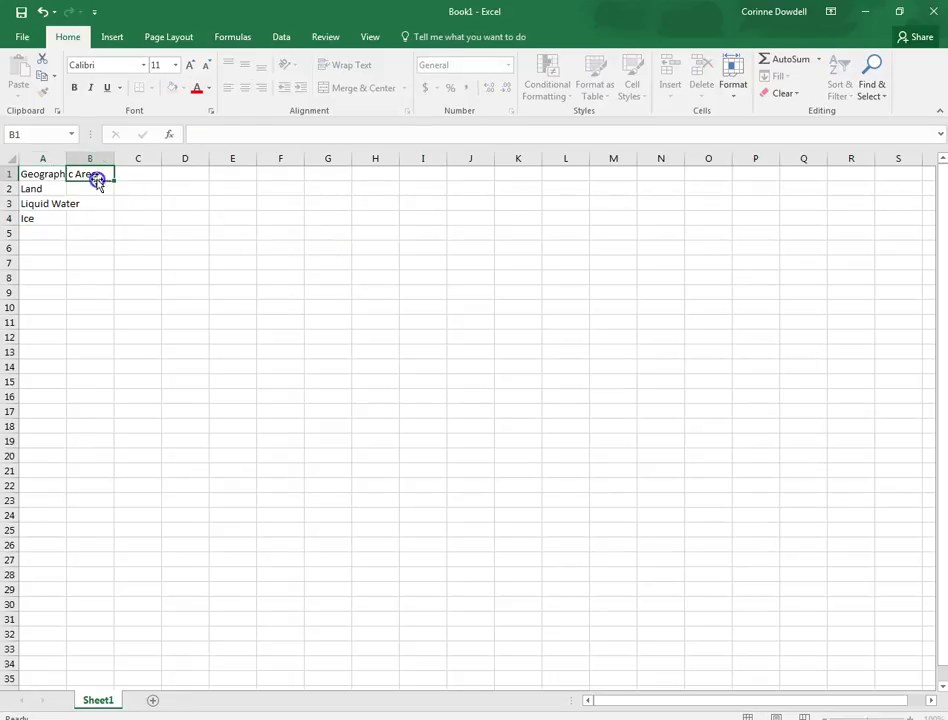
{"action": "type", "text": "P("}
{"action": "type", "text": "ercentage o"}
{"action": "type", "text": "f Planet"}
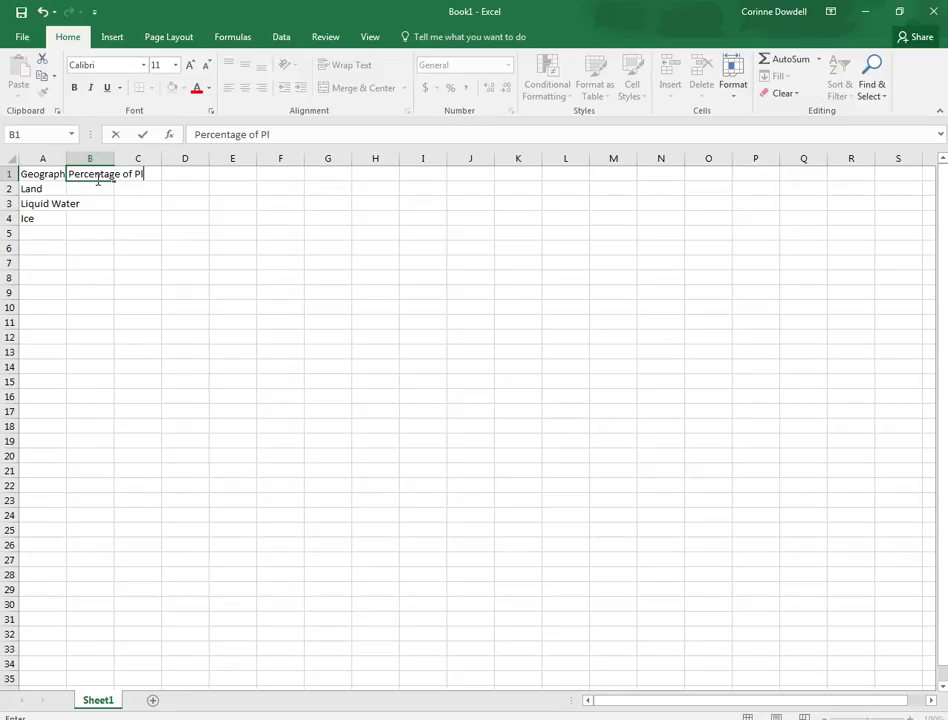
{"action": "key", "text": "Tab"}
{"action": "type", "text": "0.3"}
{"action": "left_click", "coordinate": [99, 185]}
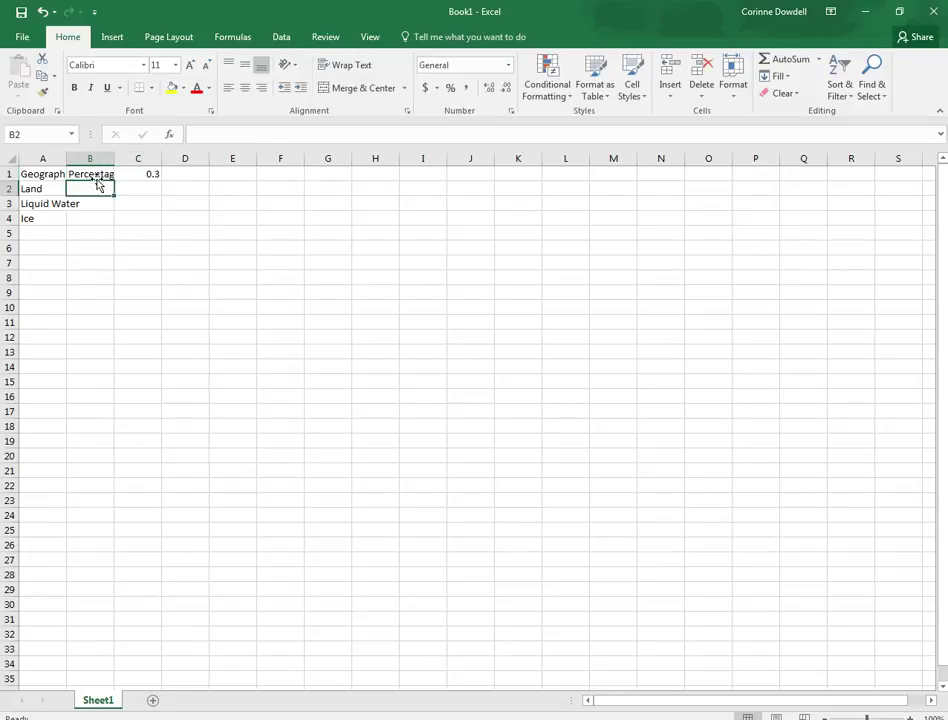
{"action": "left_click", "coordinate": [152, 176]}
{"action": "key", "text": "Delete"}
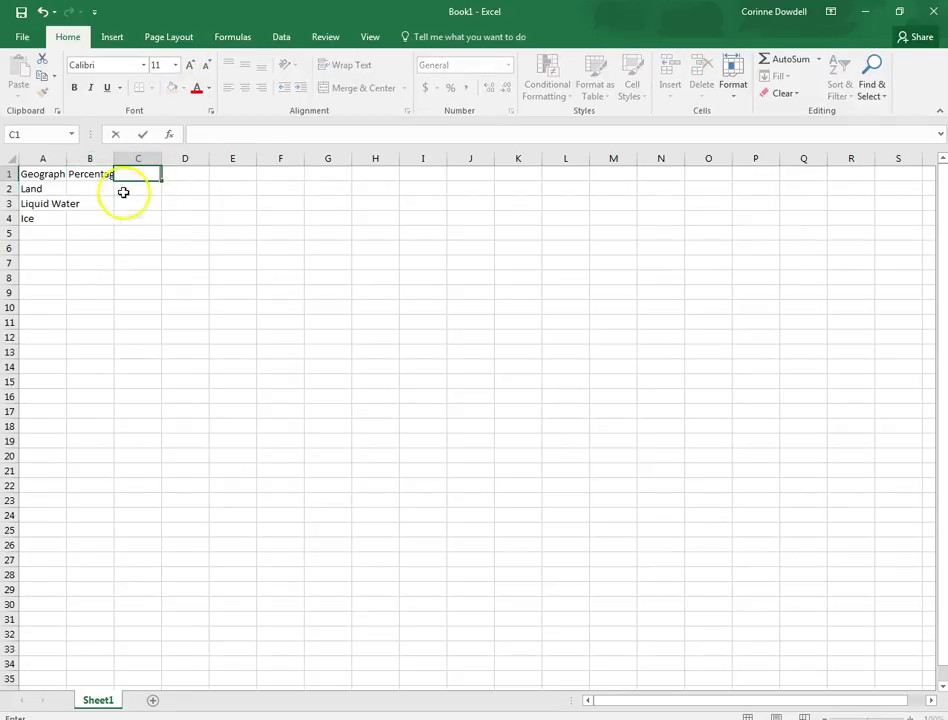
Enter the values 0.3, 0.693 and 0.007 in B2:B4
{"action": "left_click", "coordinate": [102, 187]}
{"action": "type", "text": "0.3"}
{"action": "key", "text": "Return"}
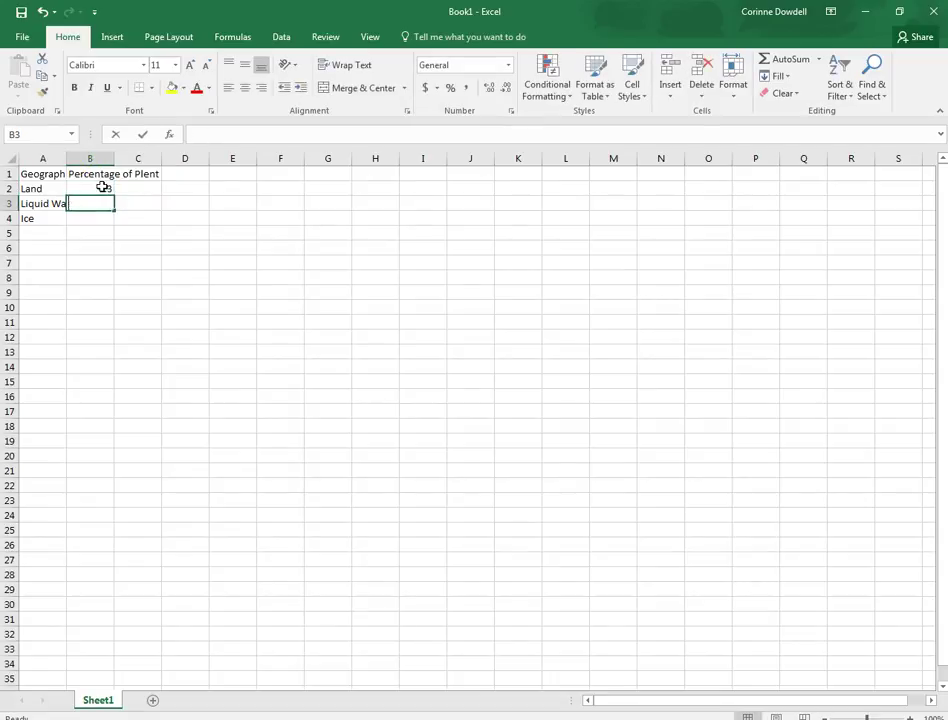
{"action": "type", "text": "0.693"}
{"action": "key", "text": "Return"}
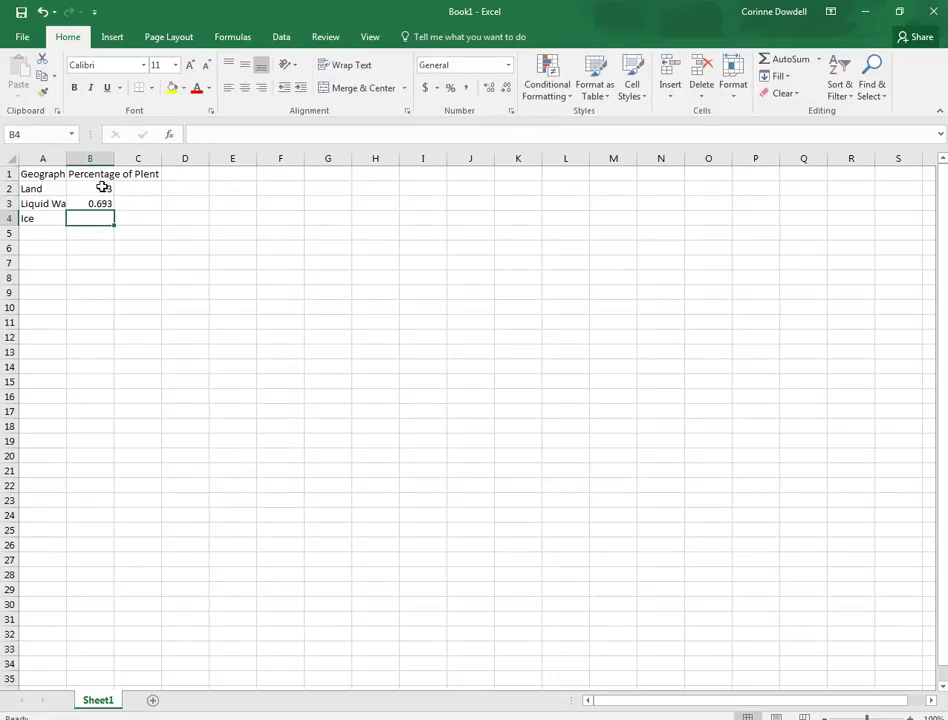
{"action": "type", "text": "0.007"}
{"action": "key", "text": "Return"}
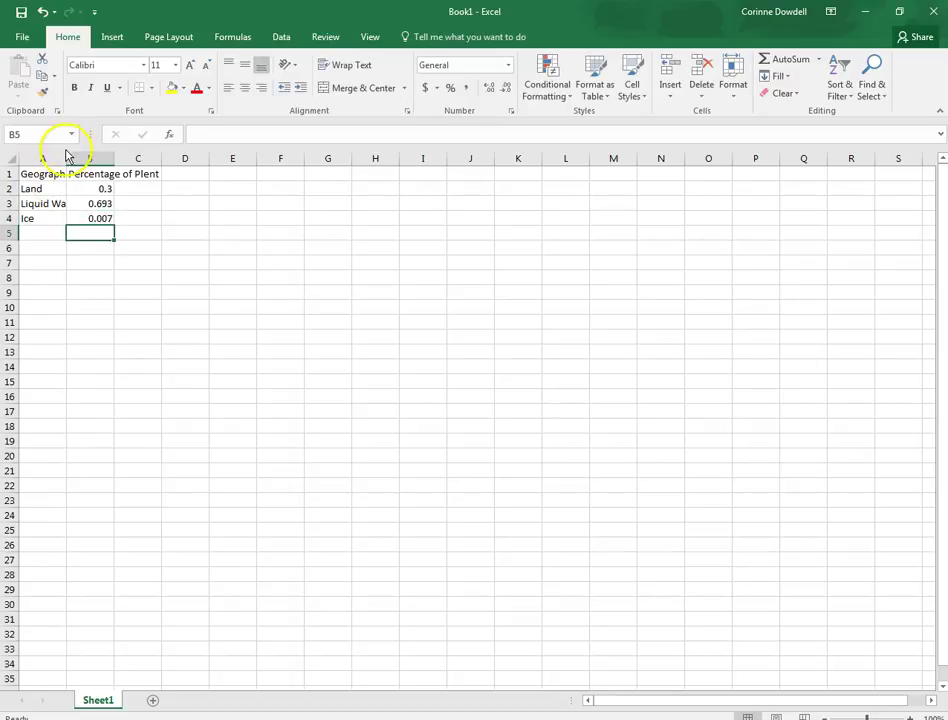
Set the table text to 14-point and bold the A1:B1 headings
{"action": "left_click_drag", "start_coordinate": [45, 176], "coordinate": [94, 219]}
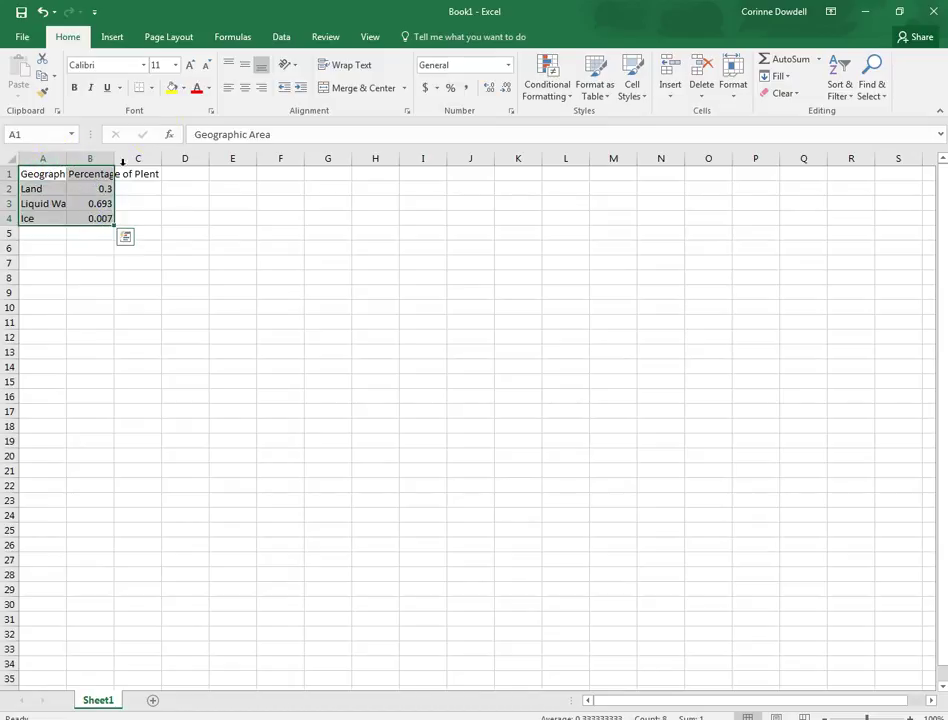
{"action": "left_click", "coordinate": [176, 65]}
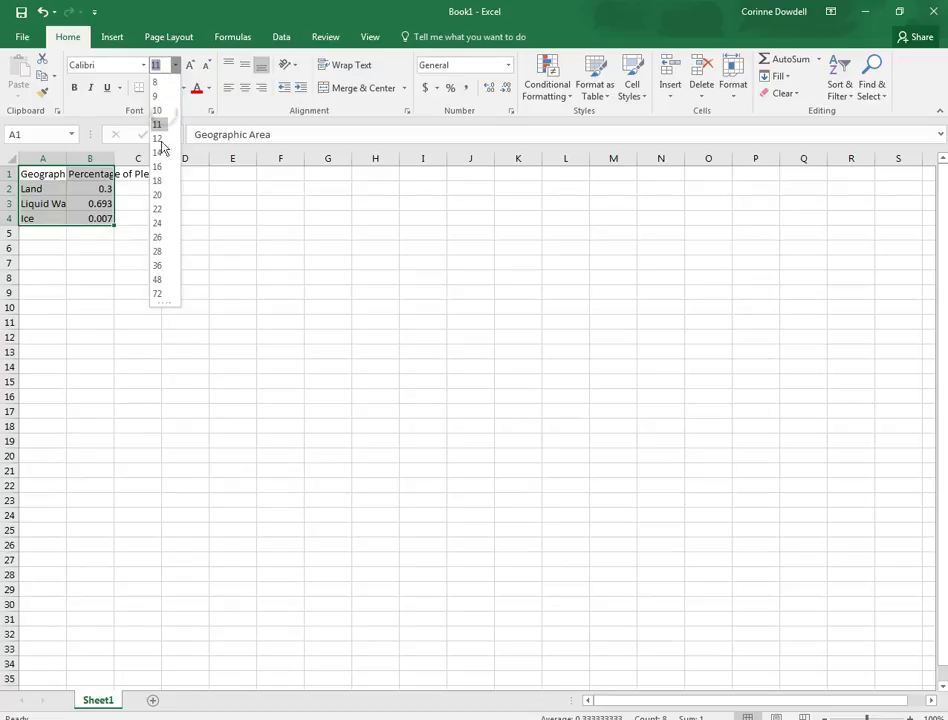
{"action": "left_click", "coordinate": [157, 154]}
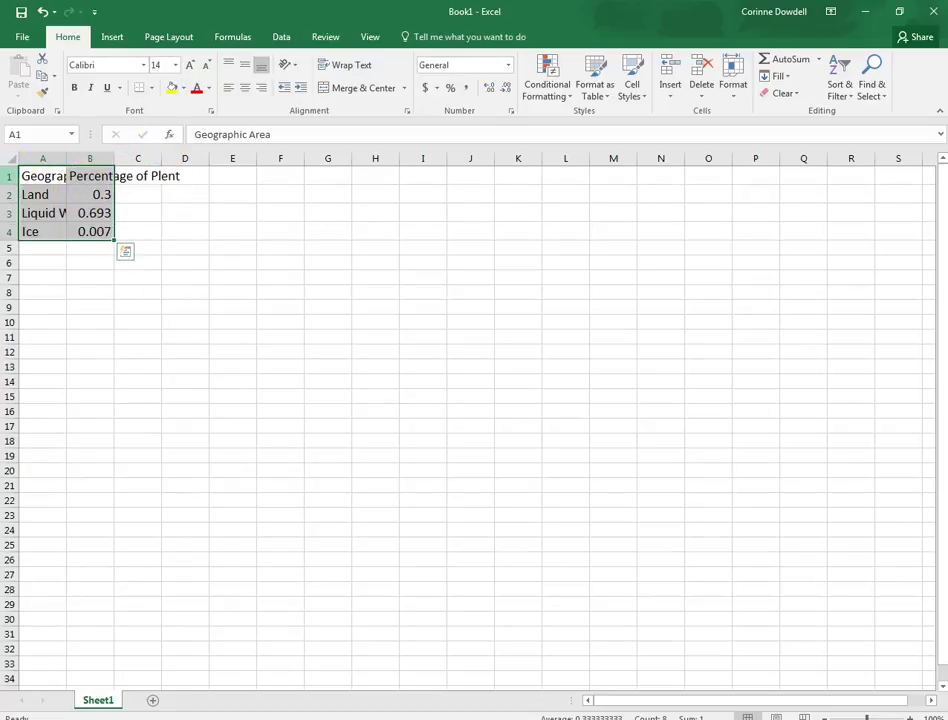
{"action": "left_click_drag", "start_coordinate": [36, 178], "coordinate": [89, 178]}
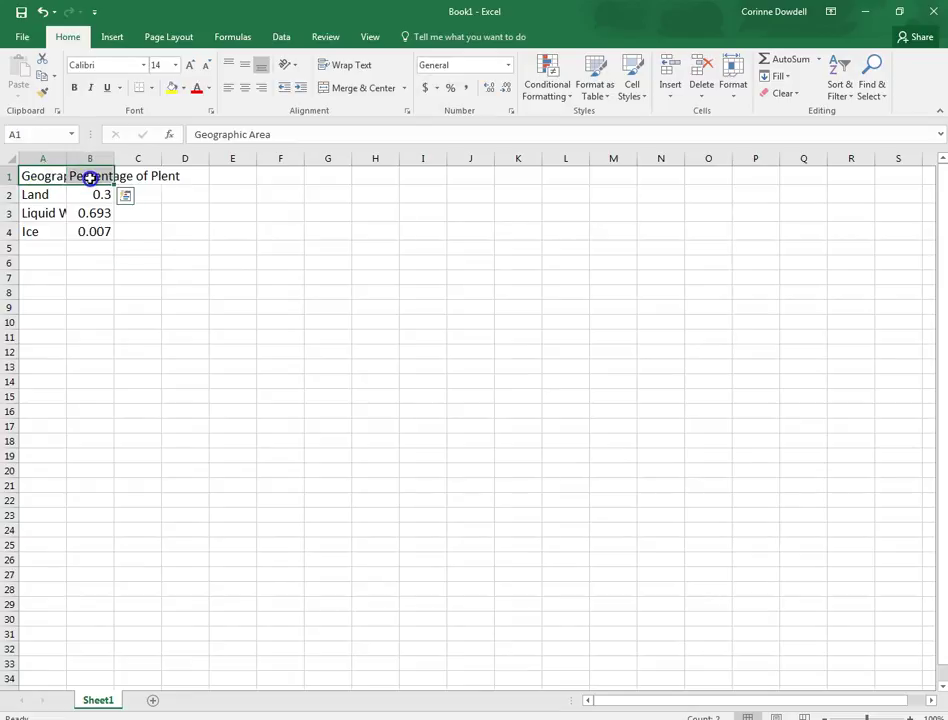
{"action": "left_click", "coordinate": [75, 89]}
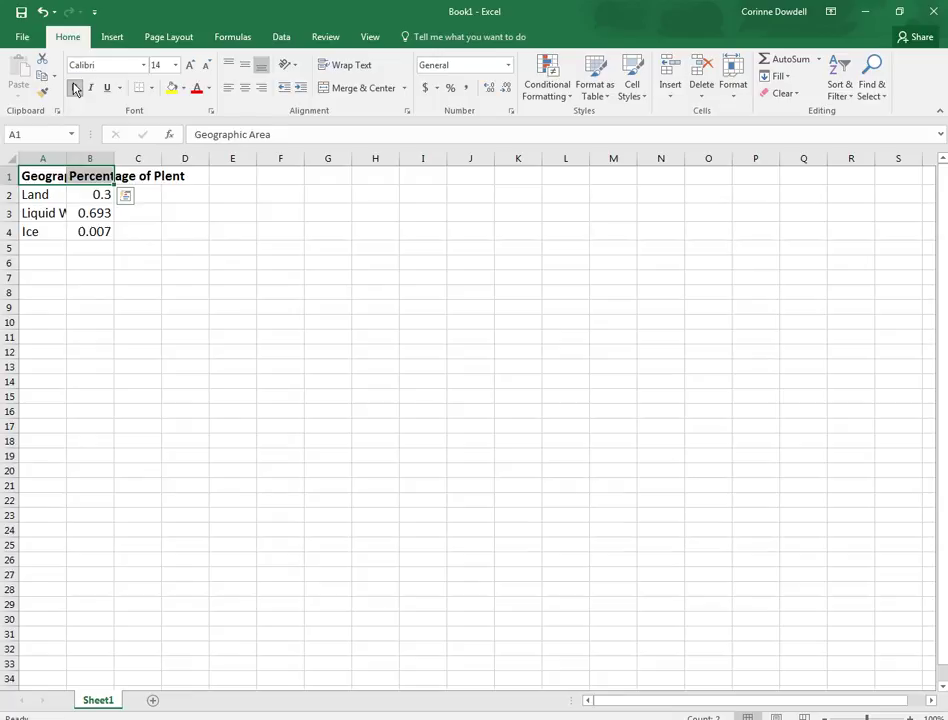
AutoFit columns A and B to their contents and center the table entries
{"action": "left_click", "coordinate": [43, 156]}
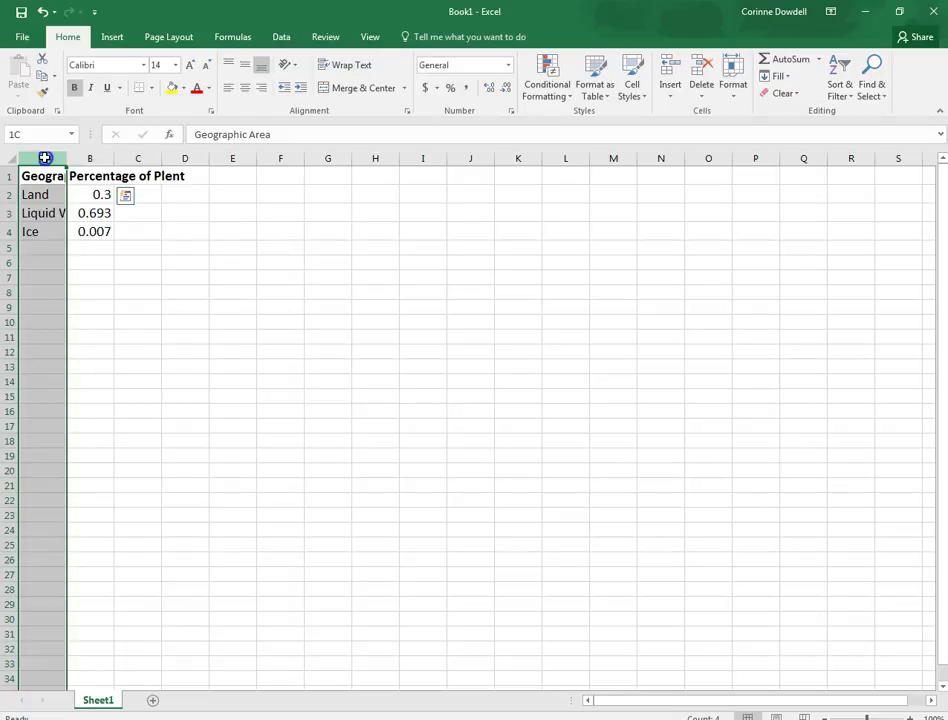
{"action": "left_click_drag", "start_coordinate": [45, 157], "coordinate": [95, 160]}
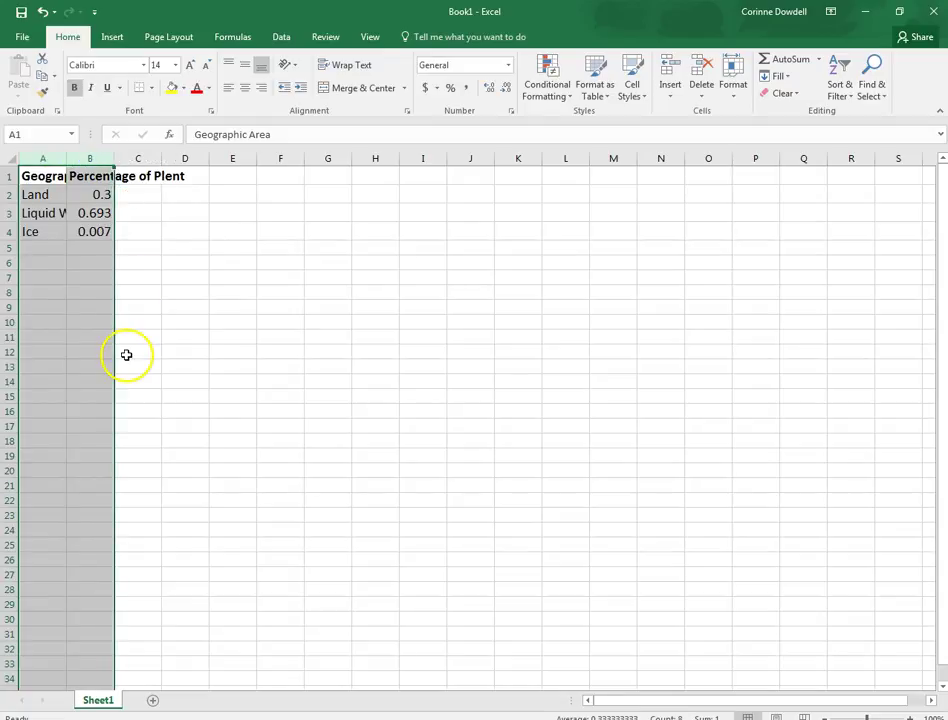
{"action": "left_click", "coordinate": [733, 88]}
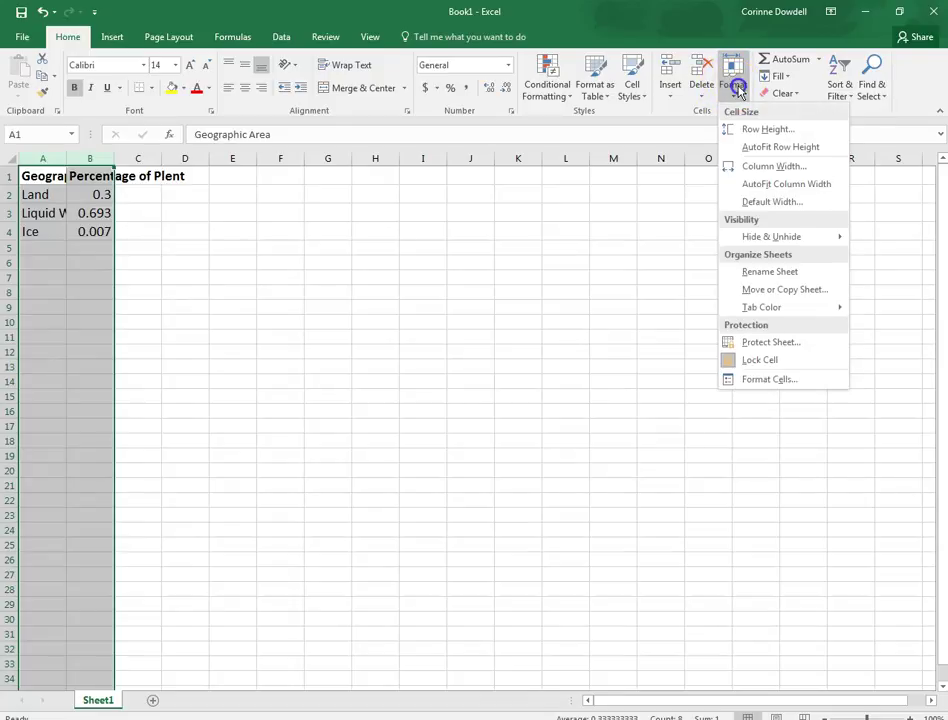
{"action": "left_click", "coordinate": [775, 183]}
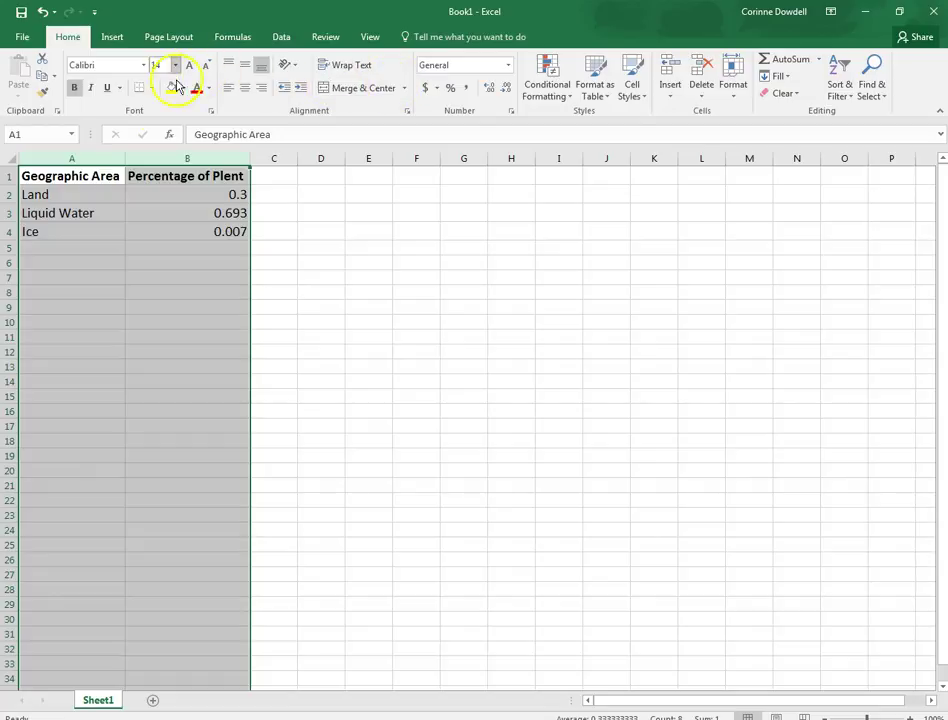
{"action": "left_click_drag", "start_coordinate": [85, 180], "coordinate": [190, 231]}
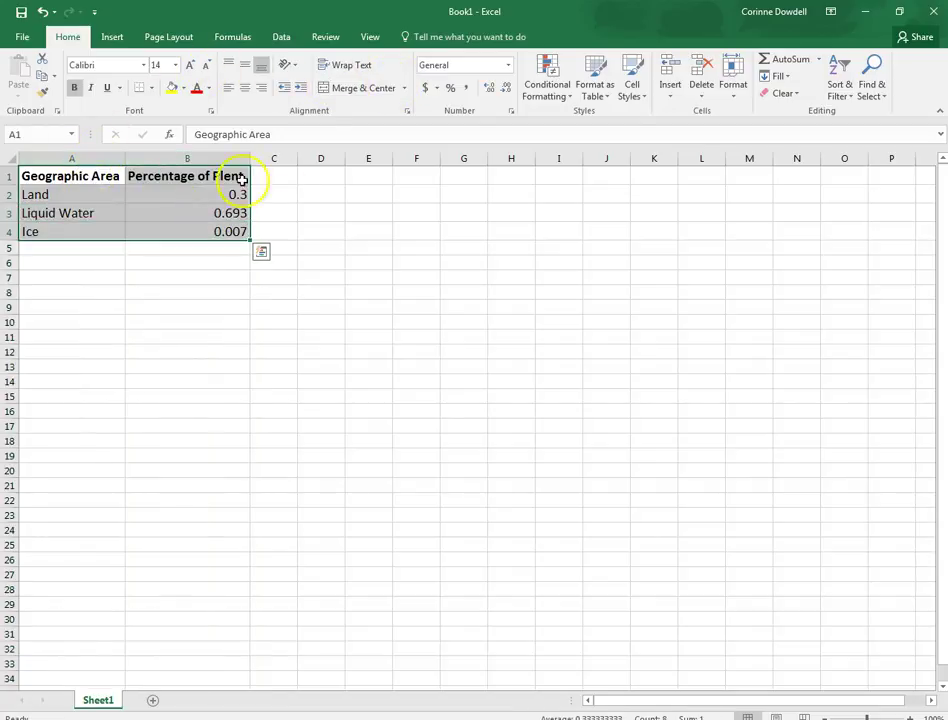
{"action": "left_click", "coordinate": [247, 89]}
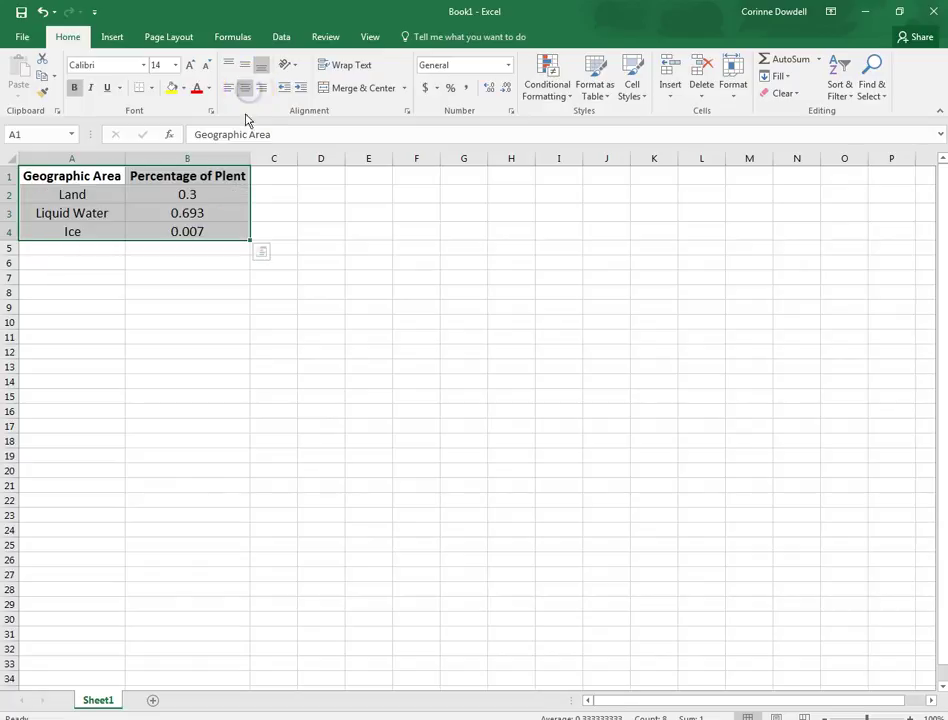
Correct the B1 heading to 'Percentage of Planet'
{"action": "left_click", "coordinate": [230, 175]}
{"action": "left_click", "coordinate": [338, 126]}
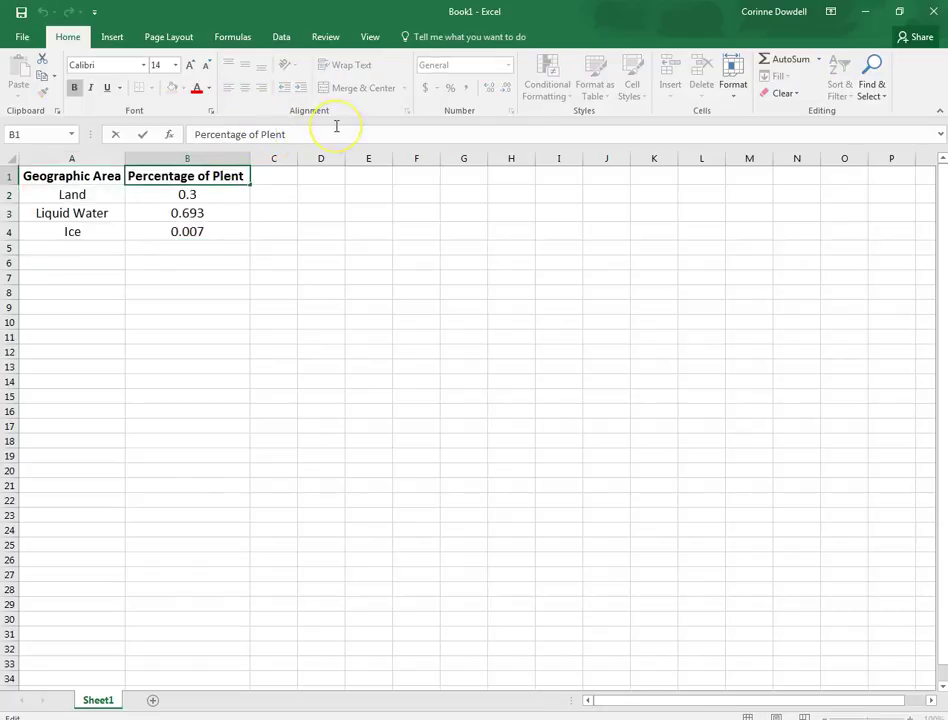
{"action": "key", "text": "BackSpace"}
{"action": "type", "text": "age"}
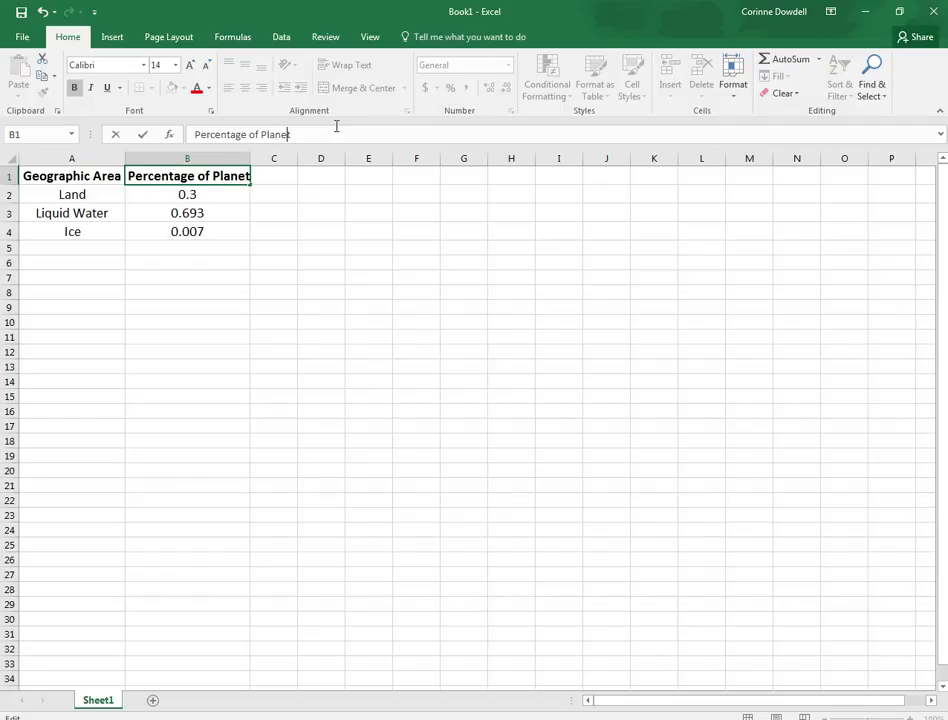
{"action": "left_click", "coordinate": [312, 261]}
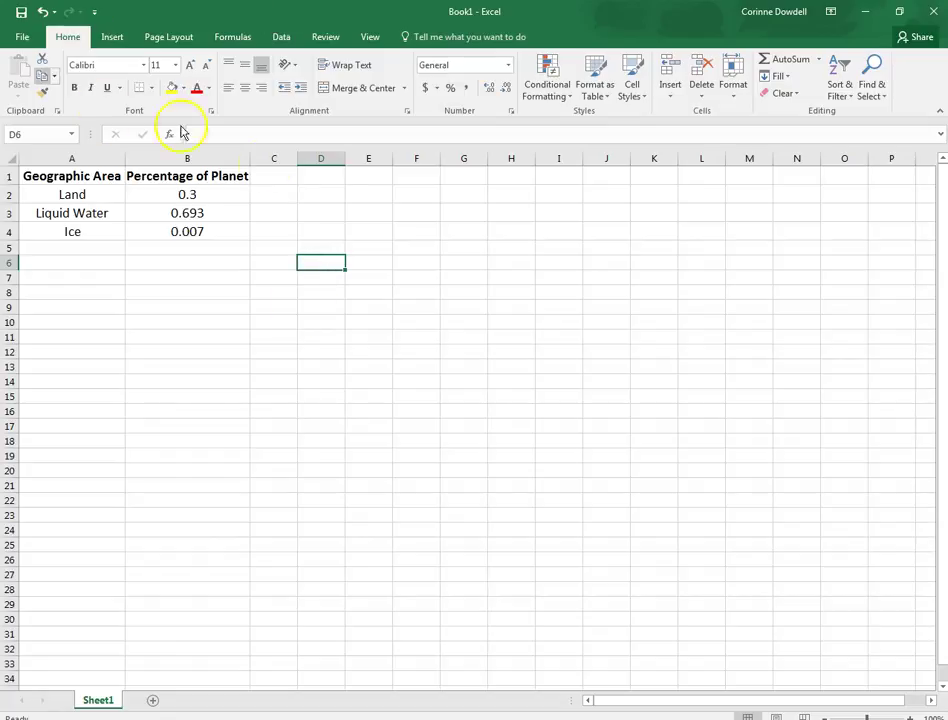
Format B2:B4 as one-decimal percentages showing 30.0%, 69.3% and 0.7%
{"action": "left_click_drag", "start_coordinate": [198, 194], "coordinate": [205, 224]}
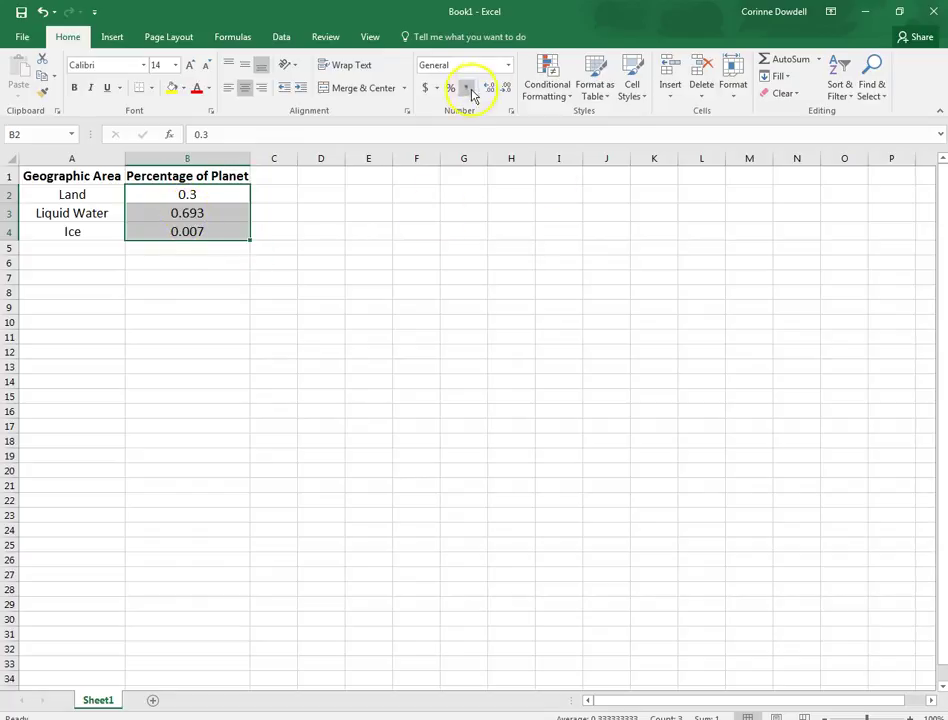
{"action": "left_click", "coordinate": [453, 92]}
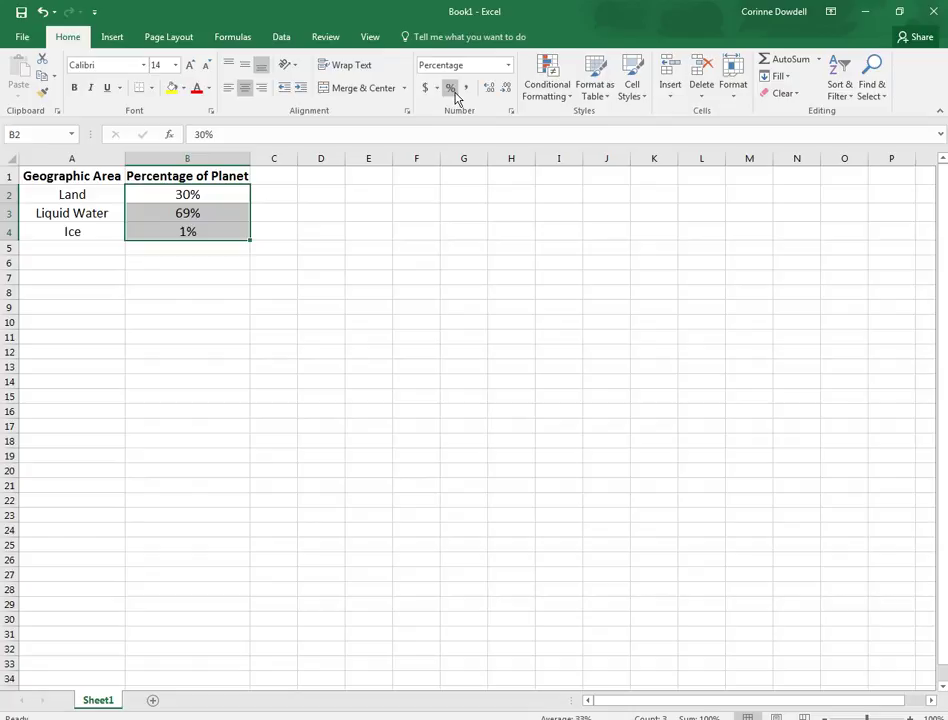
{"action": "left_click", "coordinate": [503, 95]}
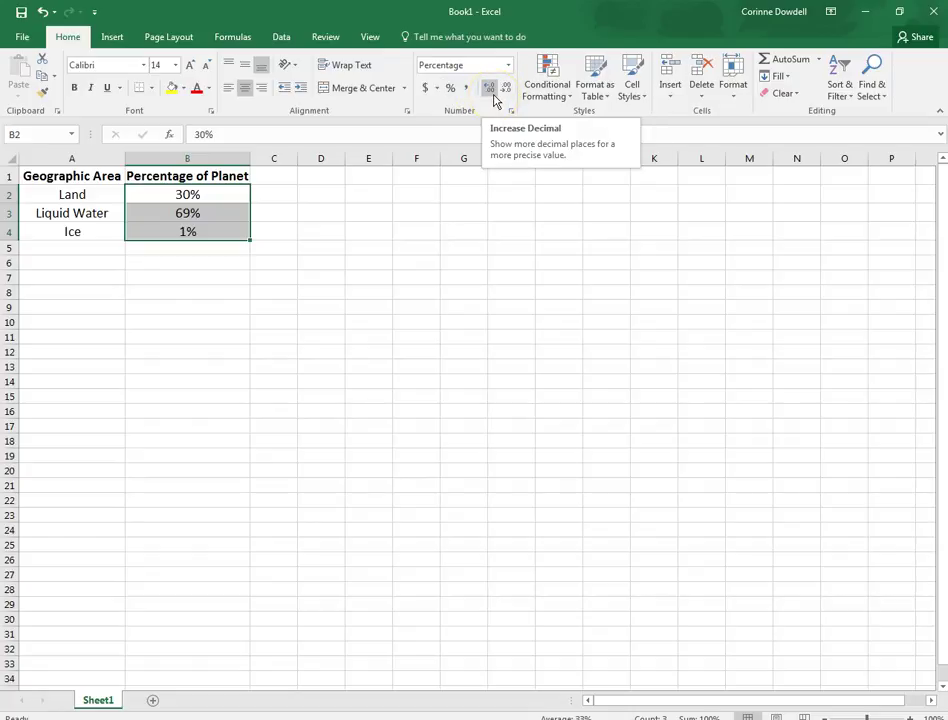
{"action": "left_click", "coordinate": [491, 92]}
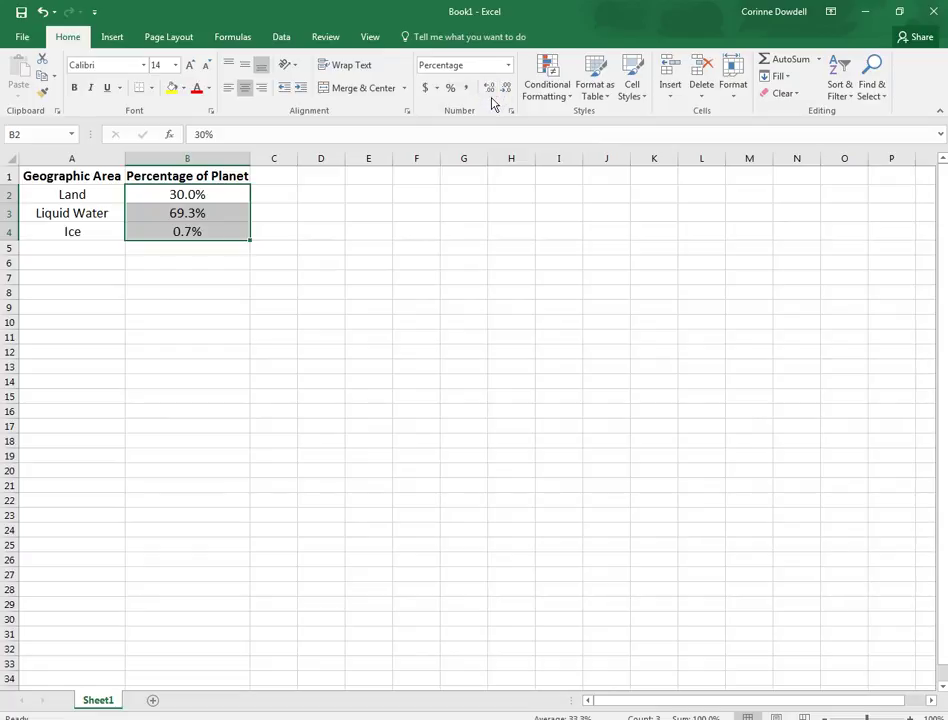
Insert a 3-D pie chart of the A1:B4 table
{"action": "left_click", "coordinate": [58, 176]}
{"action": "left_click_drag", "start_coordinate": [58, 176], "coordinate": [195, 232]}
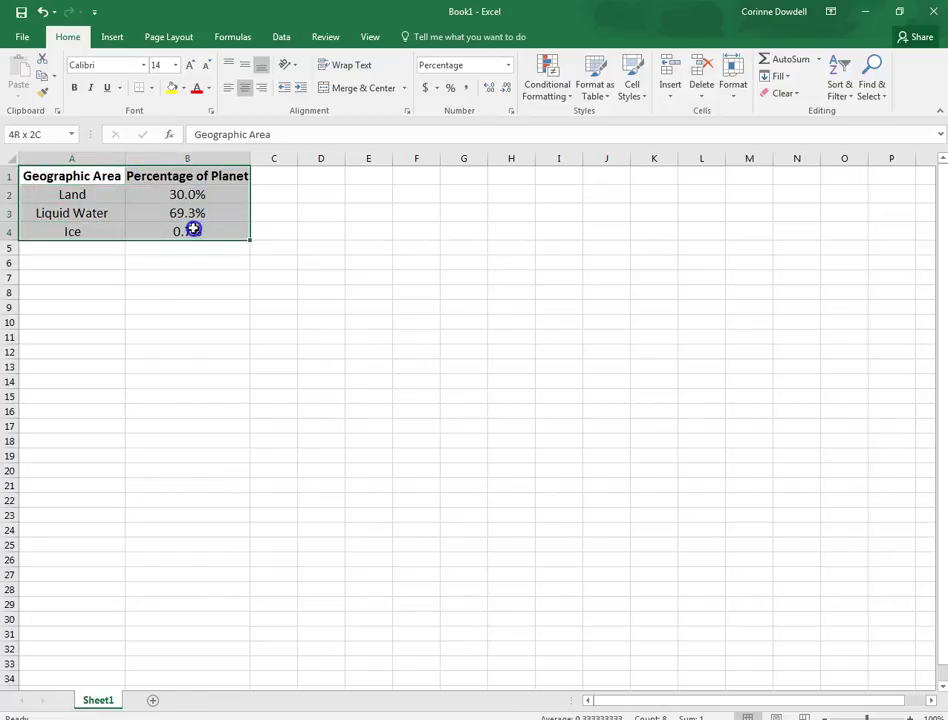
{"action": "left_click", "coordinate": [110, 40]}
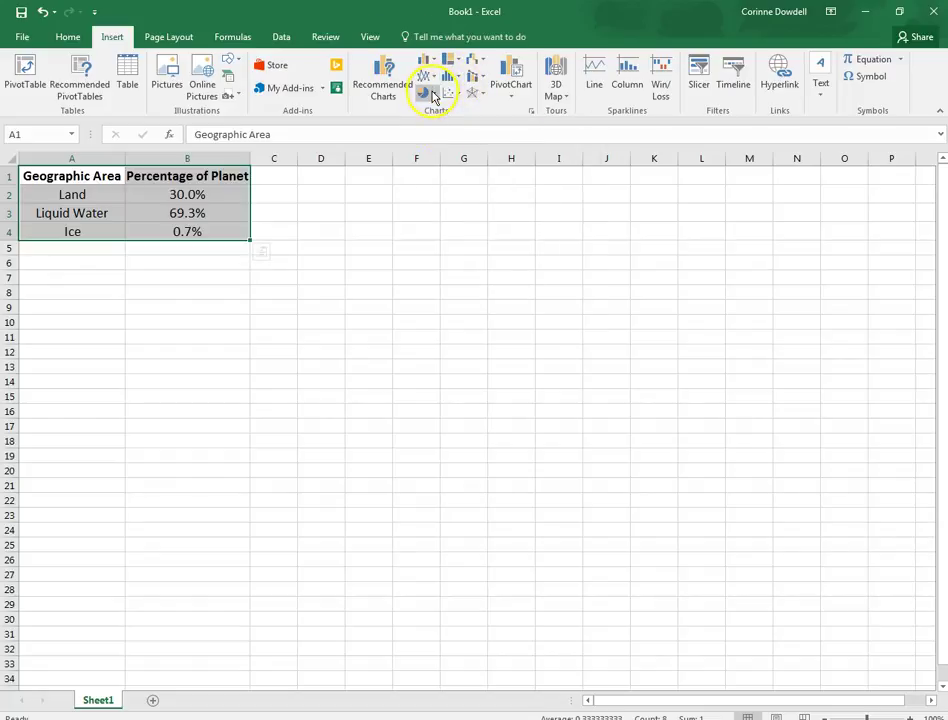
{"action": "left_click", "coordinate": [434, 96]}
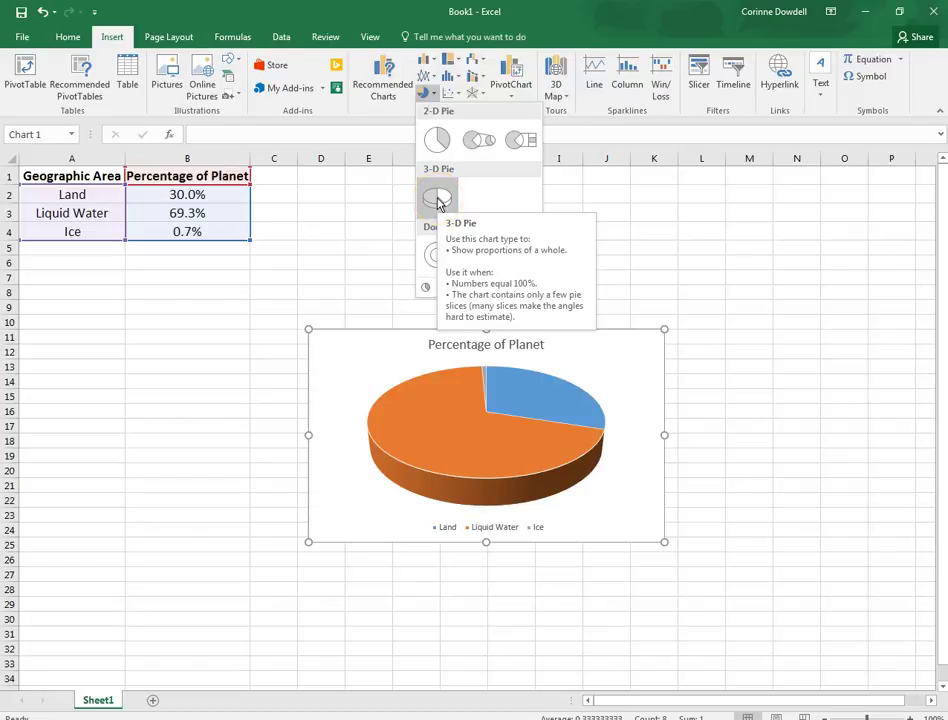
{"action": "left_click", "coordinate": [437, 200]}
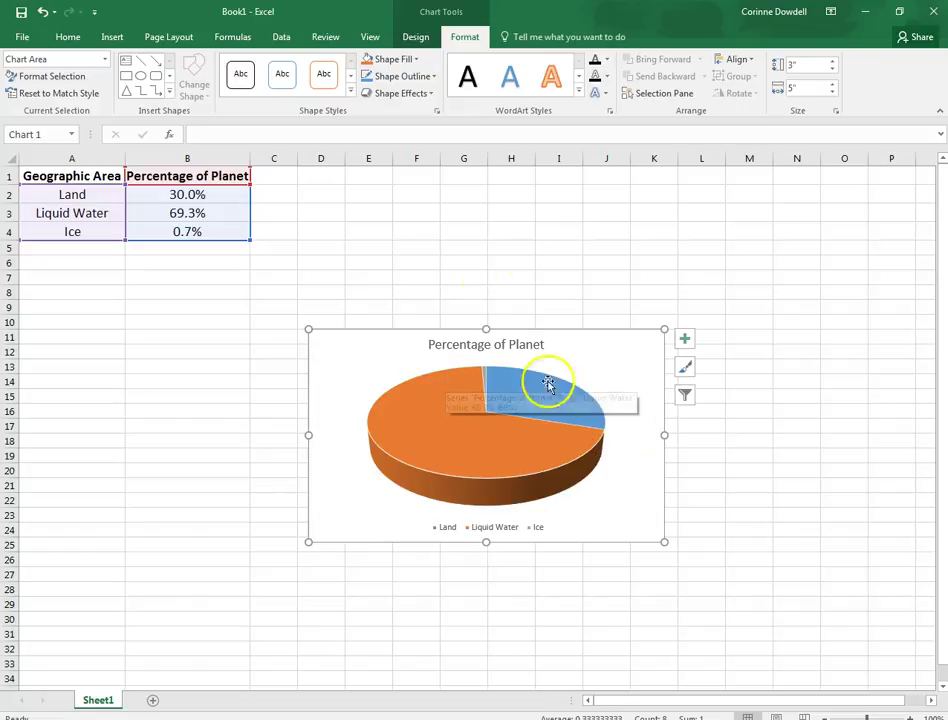
Add Outside End data labels showing each slice's percentage
{"action": "left_click", "coordinate": [415, 38]}
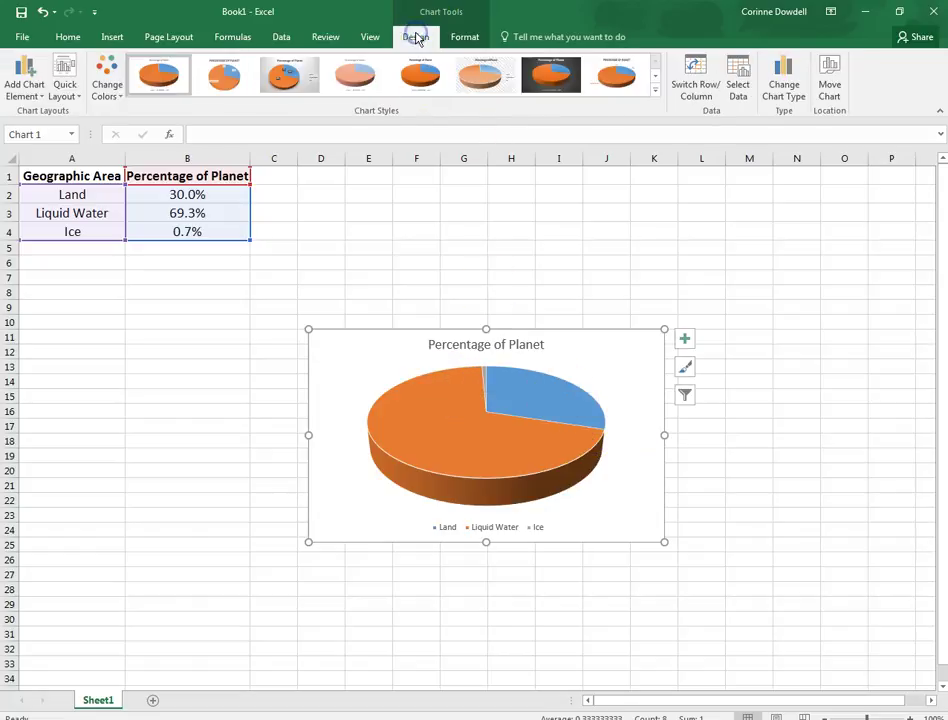
{"action": "left_click", "coordinate": [36, 95]}
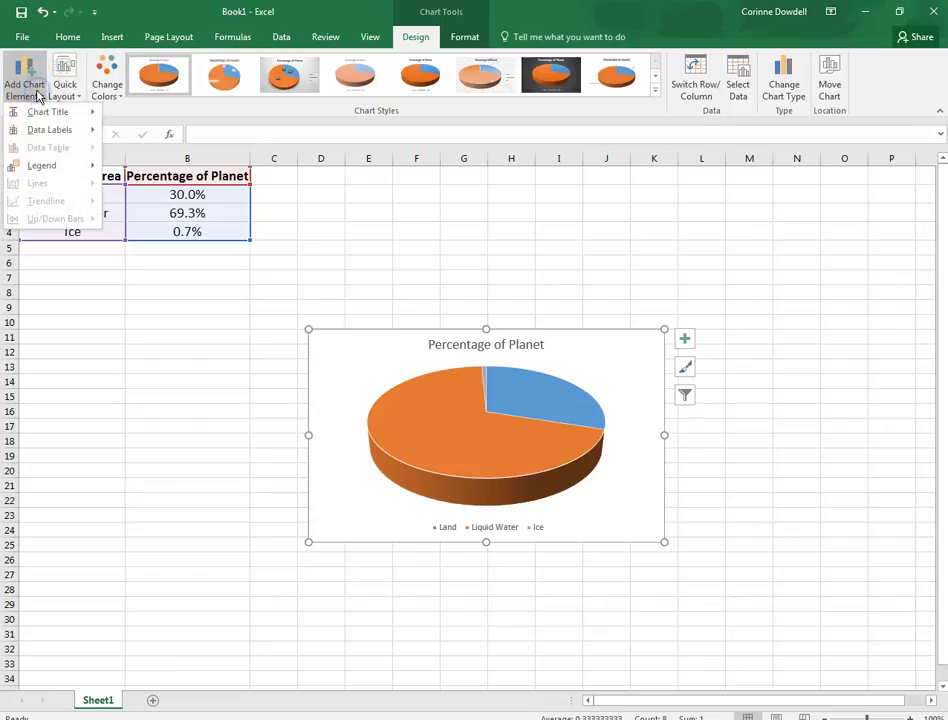
{"action": "mouse_move", "coordinate": [42, 132]}
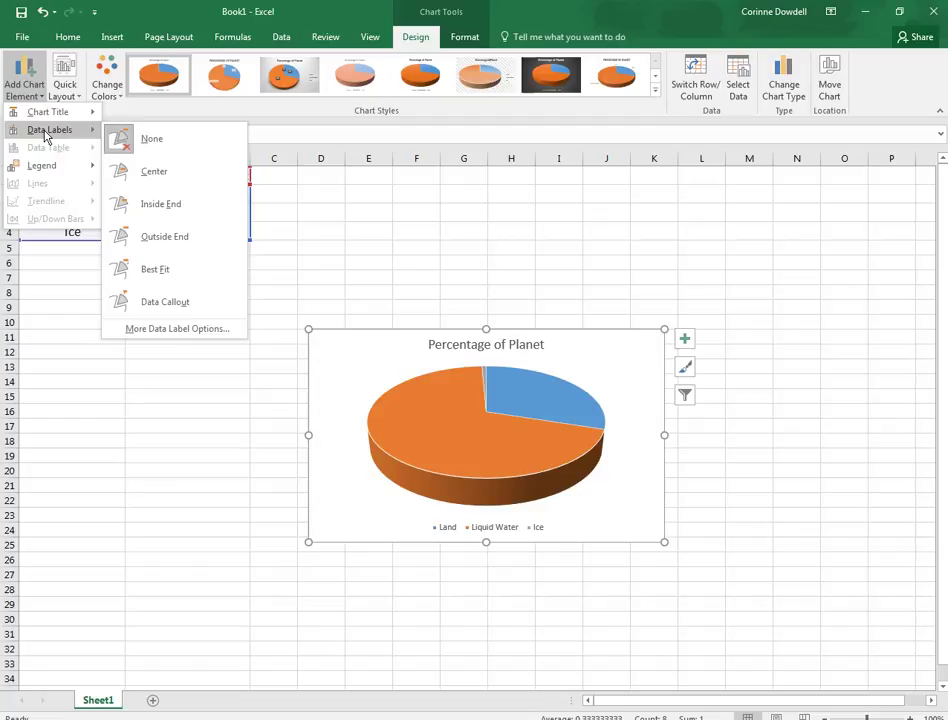
{"action": "left_click", "coordinate": [171, 244]}
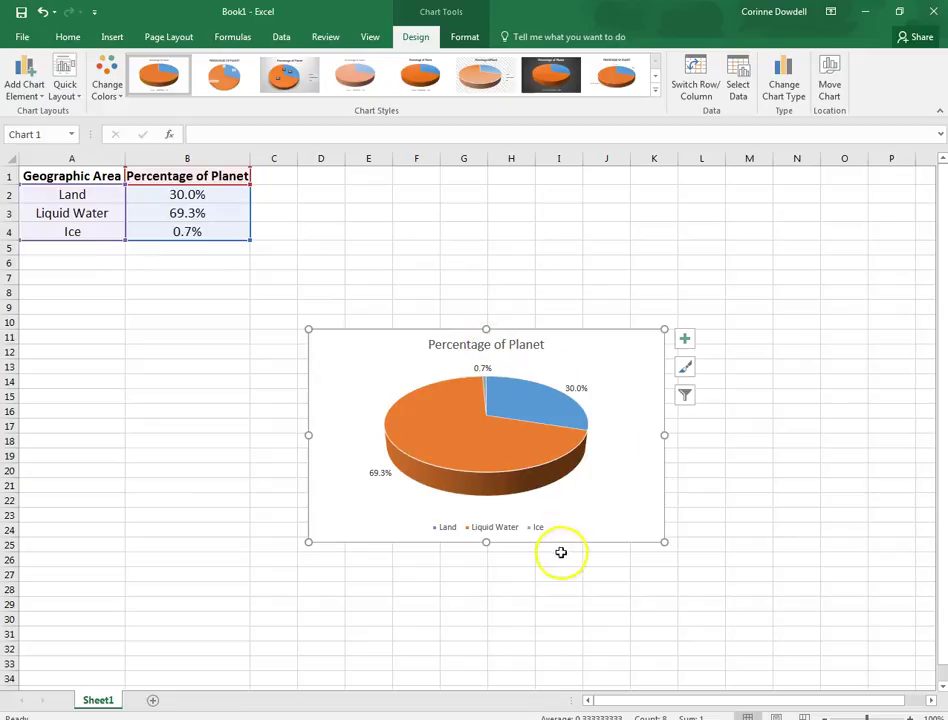
Move the pie chart under the table, make it wider and taller, then select cell A23
{"action": "left_click_drag", "start_coordinate": [637, 389], "coordinate": [352, 311]}
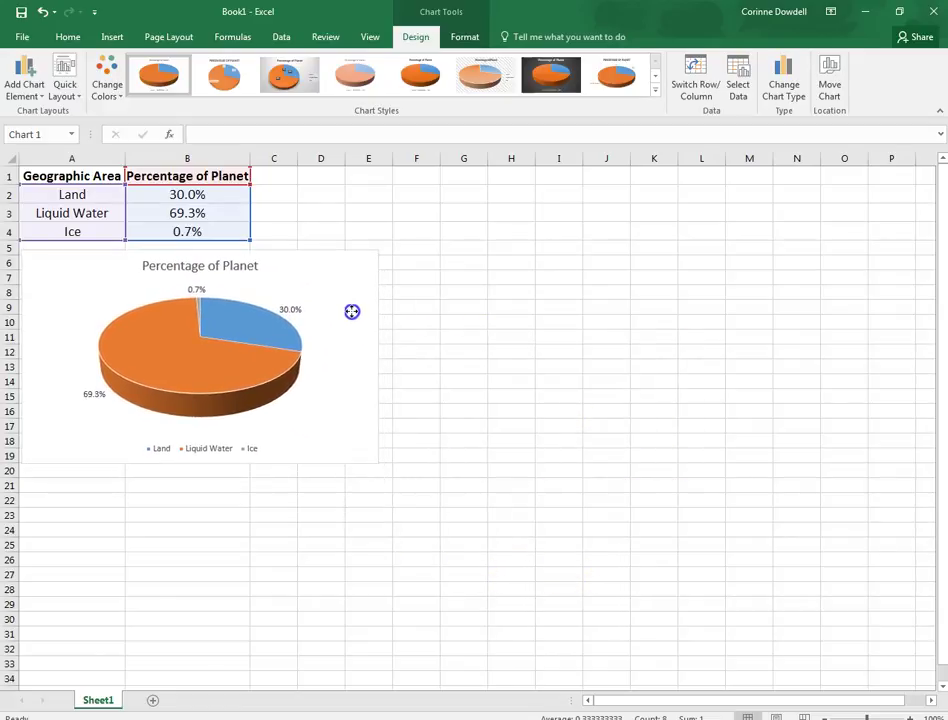
{"action": "left_click_drag", "start_coordinate": [352, 311], "coordinate": [353, 311]}
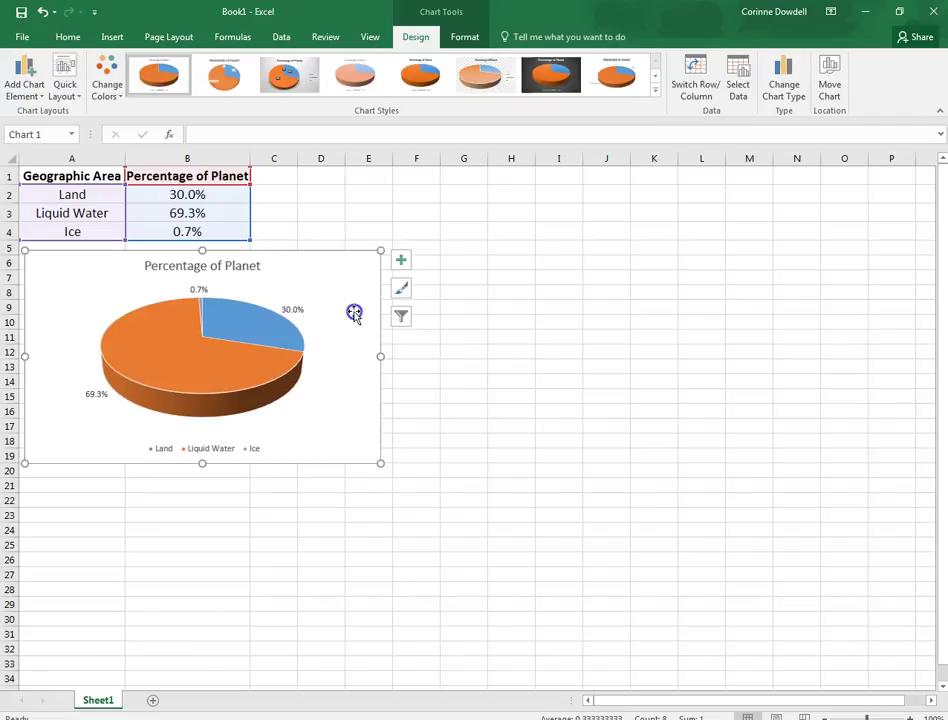
{"action": "left_click", "coordinate": [370, 354]}
{"action": "left_click_drag", "start_coordinate": [380, 357], "coordinate": [429, 356]}
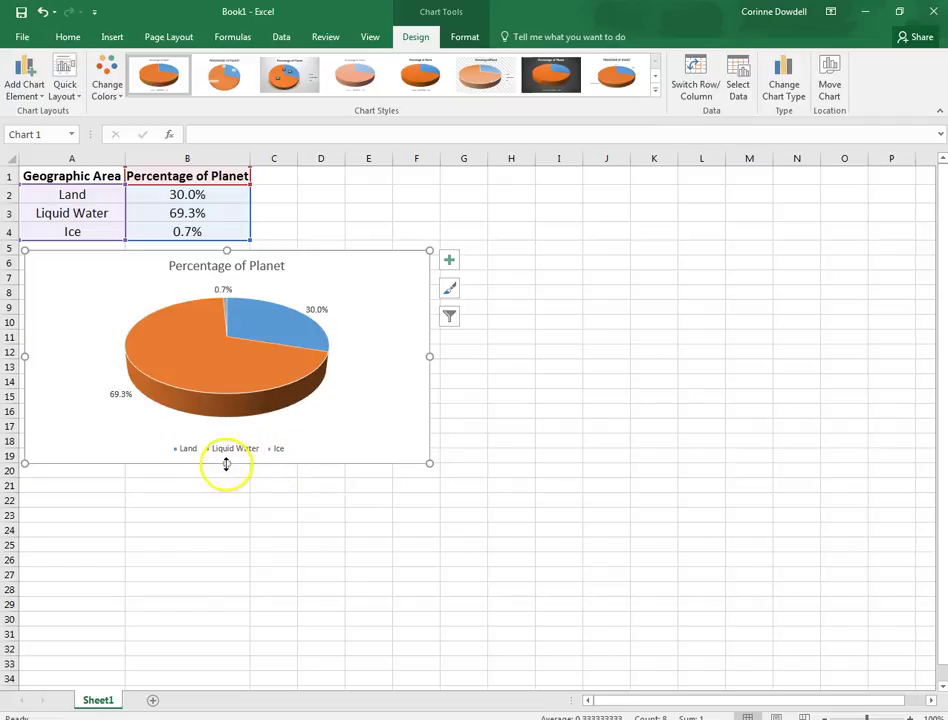
{"action": "left_click_drag", "start_coordinate": [225, 464], "coordinate": [224, 488]}
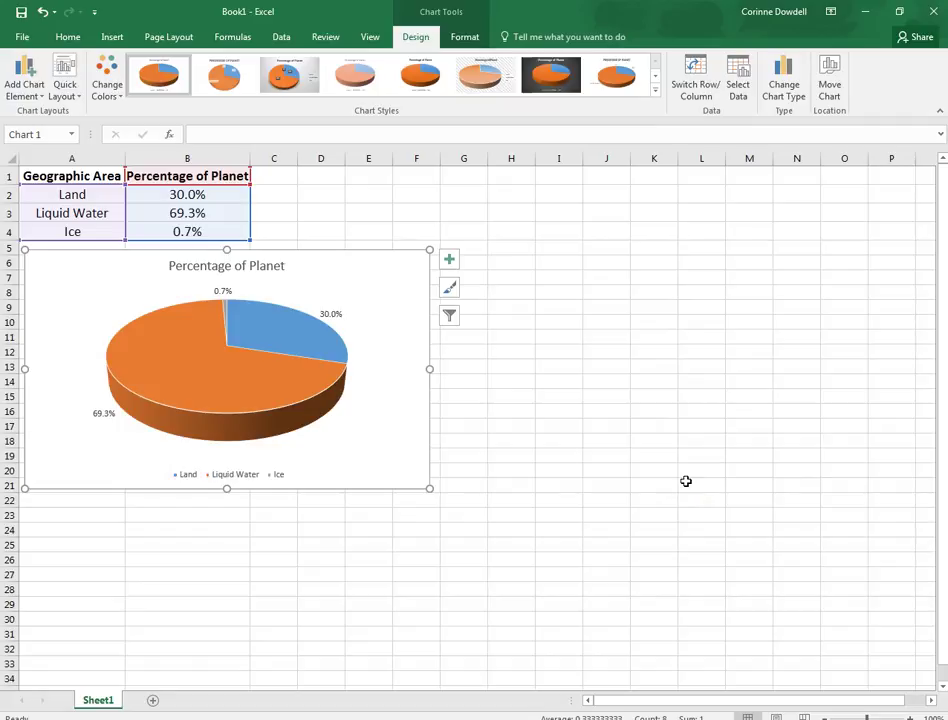
{"action": "left_click", "coordinate": [64, 523]}
{"action": "left_click_drag", "start_coordinate": [64, 523], "coordinate": [65, 515]}
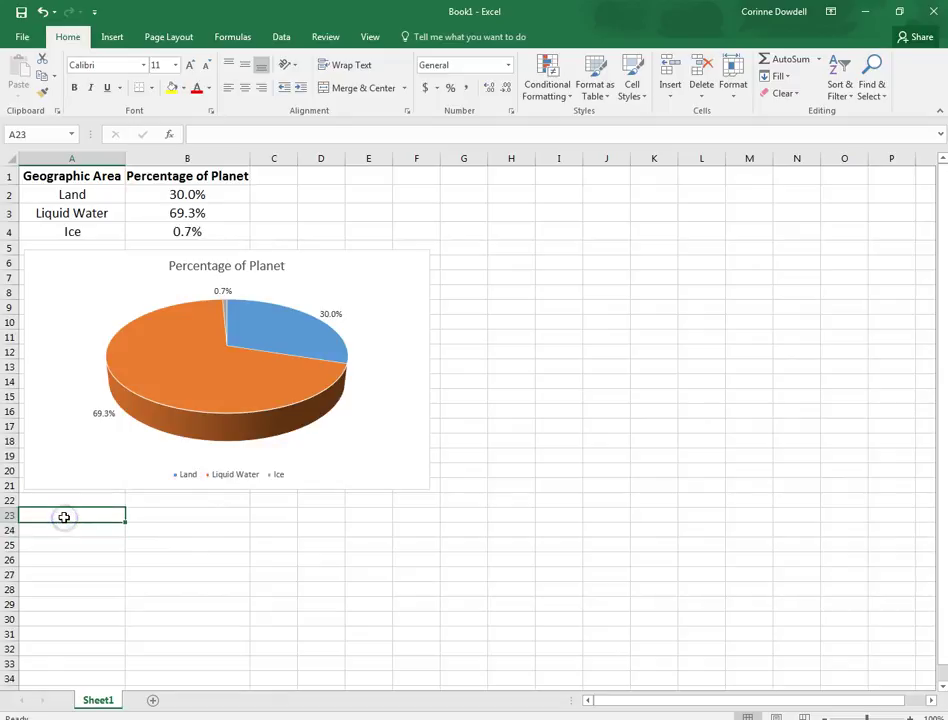
Enter headings 'Location of Water' and 'Percentage', then Oceans, Glaciers, Groundwater, Lakes and Rivers
{"action": "type", "text": "Lo"}
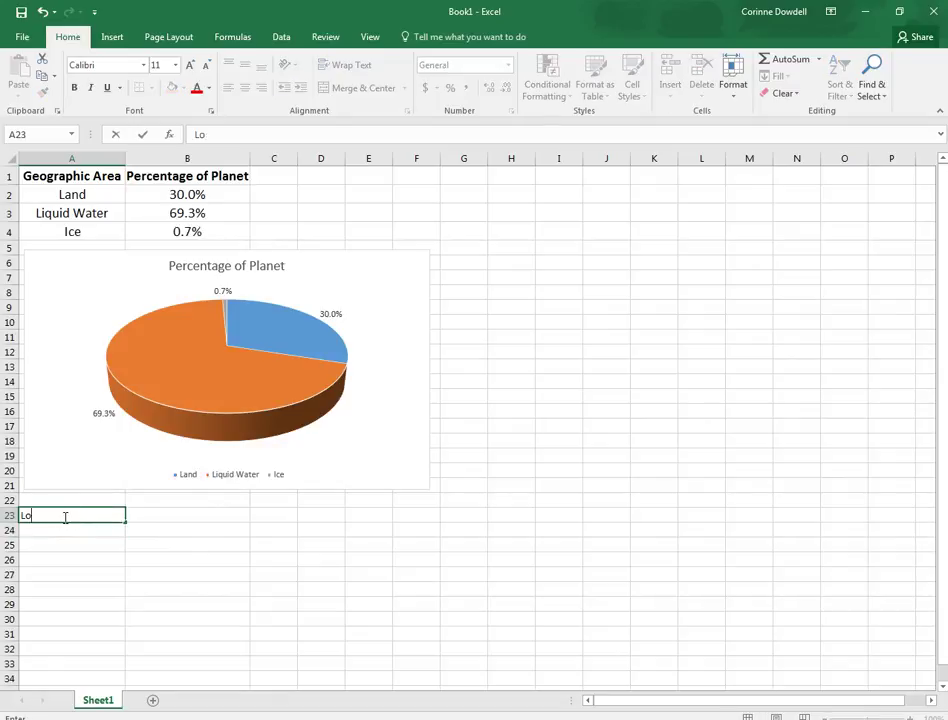
{"action": "type", "text": "cation of Water"}
{"action": "key", "text": "Tab"}
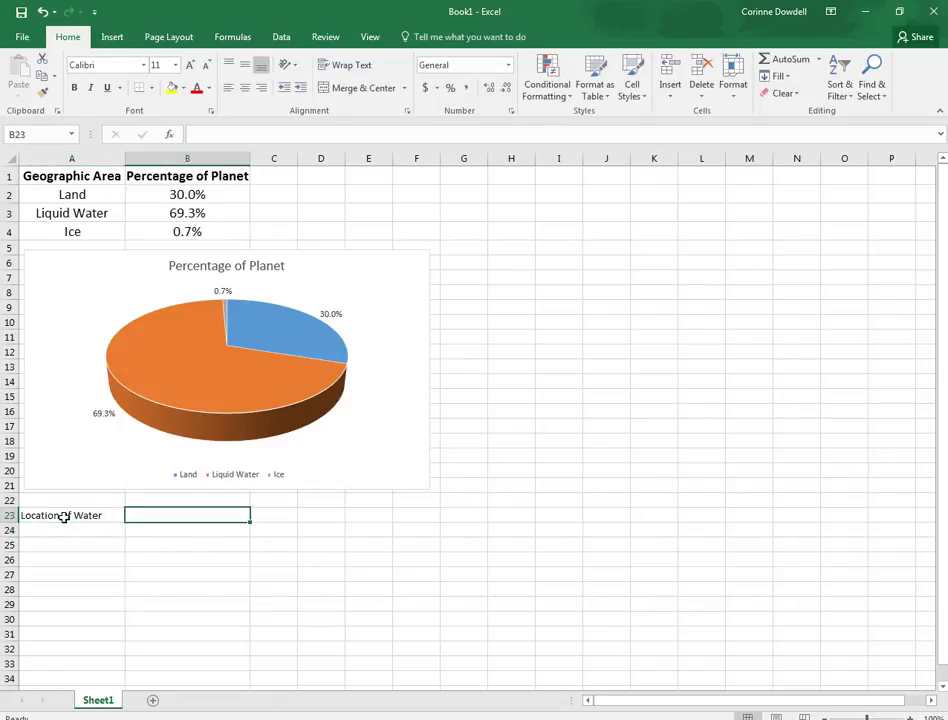
{"action": "type", "text": "Percentage"}
{"action": "key", "text": "Return"}
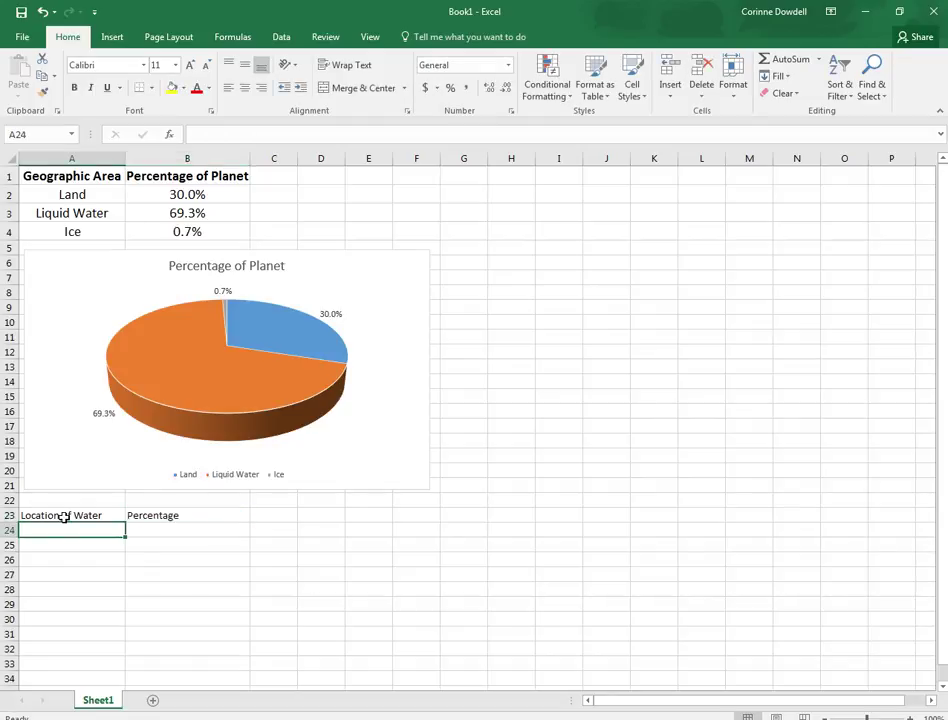
{"action": "type", "text": "Oc"}
{"action": "key", "text": "BackSpace"}
{"action": "key", "text": "BackSpace"}
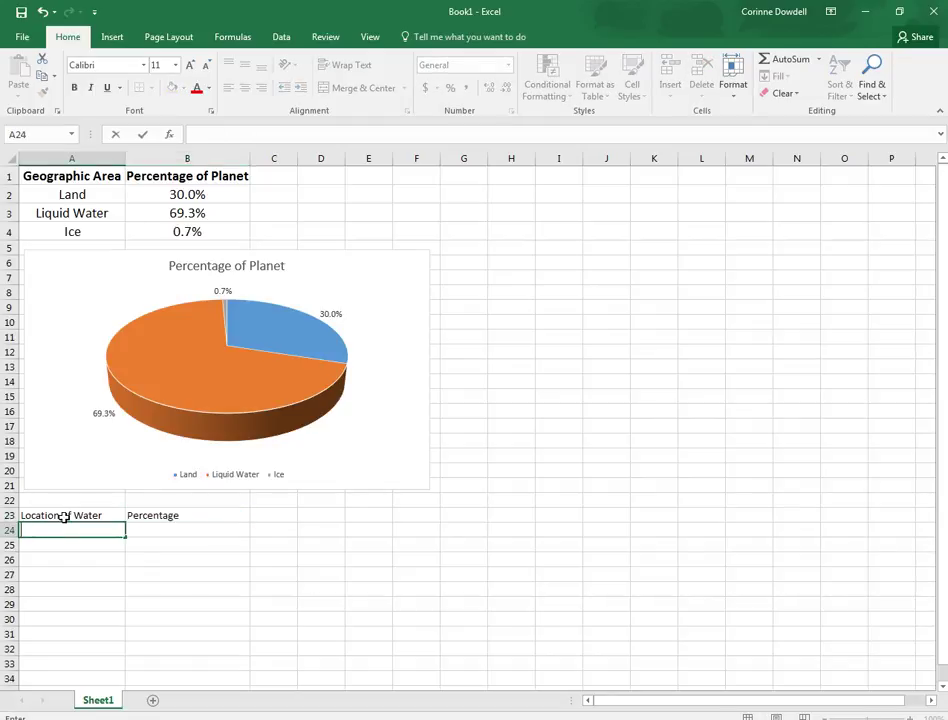
{"action": "type", "text": "Oceans"}
{"action": "key", "text": "Return"}
{"action": "type", "text": "Glacier"}
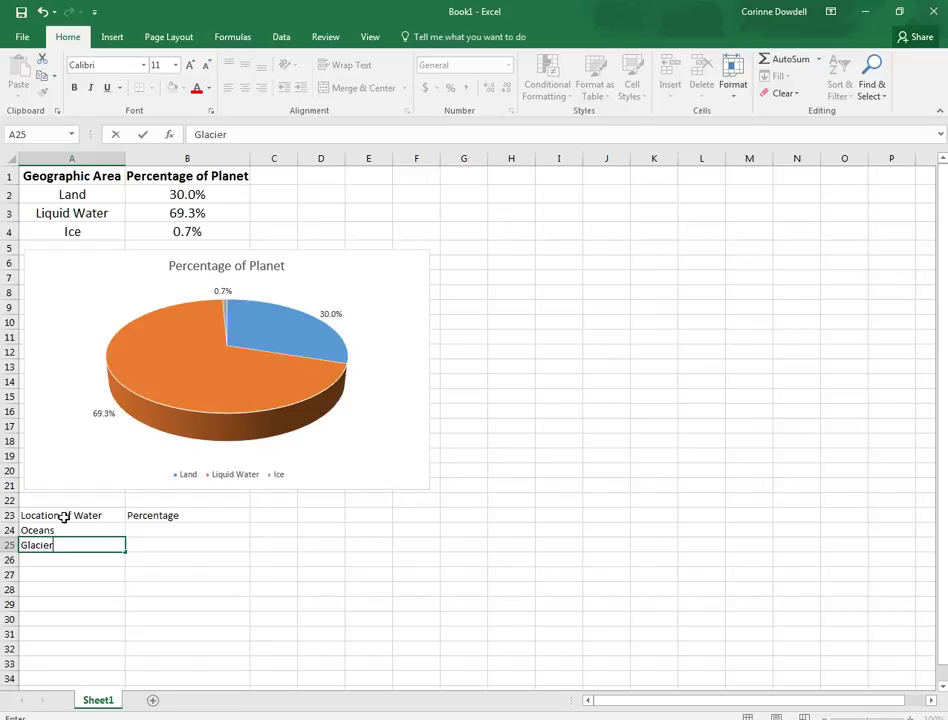
{"action": "type", "text": "s"}
{"action": "key", "text": "Return"}
{"action": "type", "text": "Groundwa"}
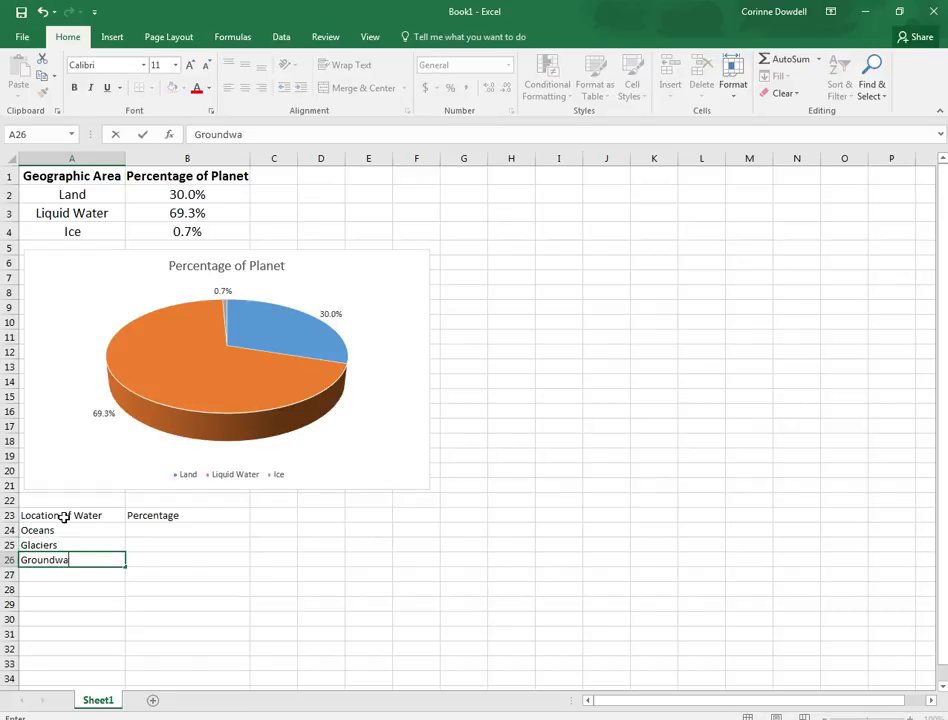
{"action": "type", "text": "ter"}
{"action": "key", "text": "Return"}
{"action": "type", "text": "Lakes a"}
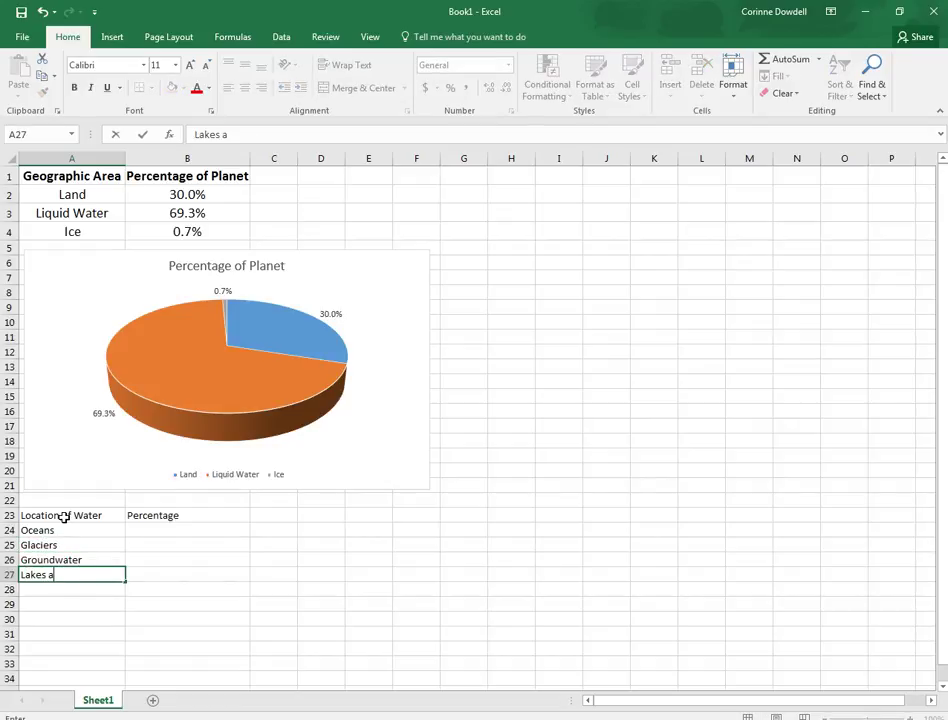
{"action": "type", "text": "nd Rivers"}
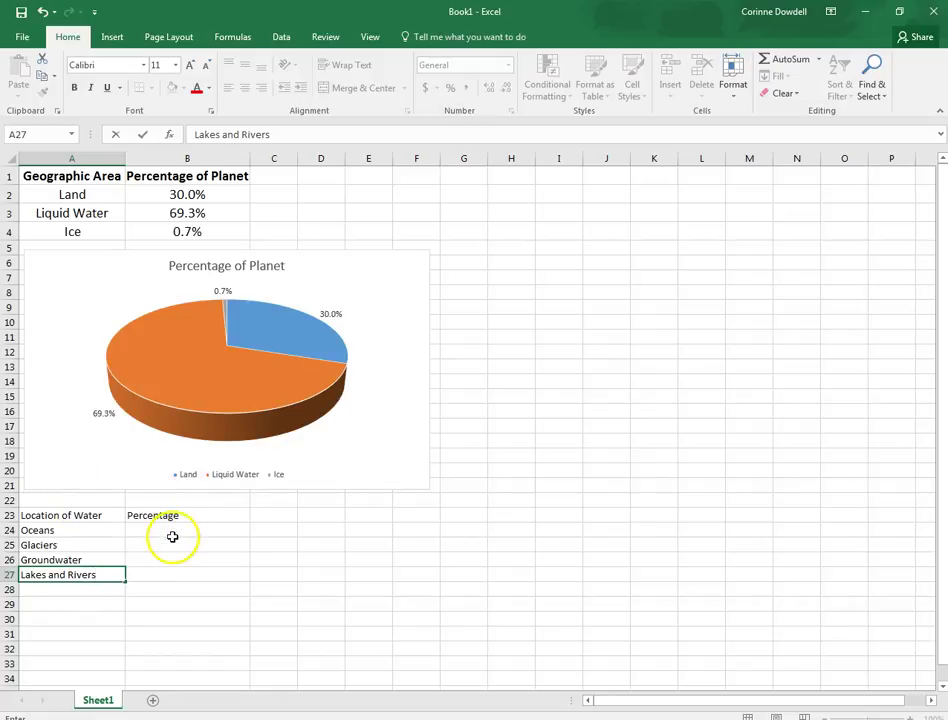
Enter the values 0.97, 0.011, 0.007 and 0.002 in B24:B27
{"action": "left_click", "coordinate": [174, 536]}
{"action": "type", "text": "0.97"}
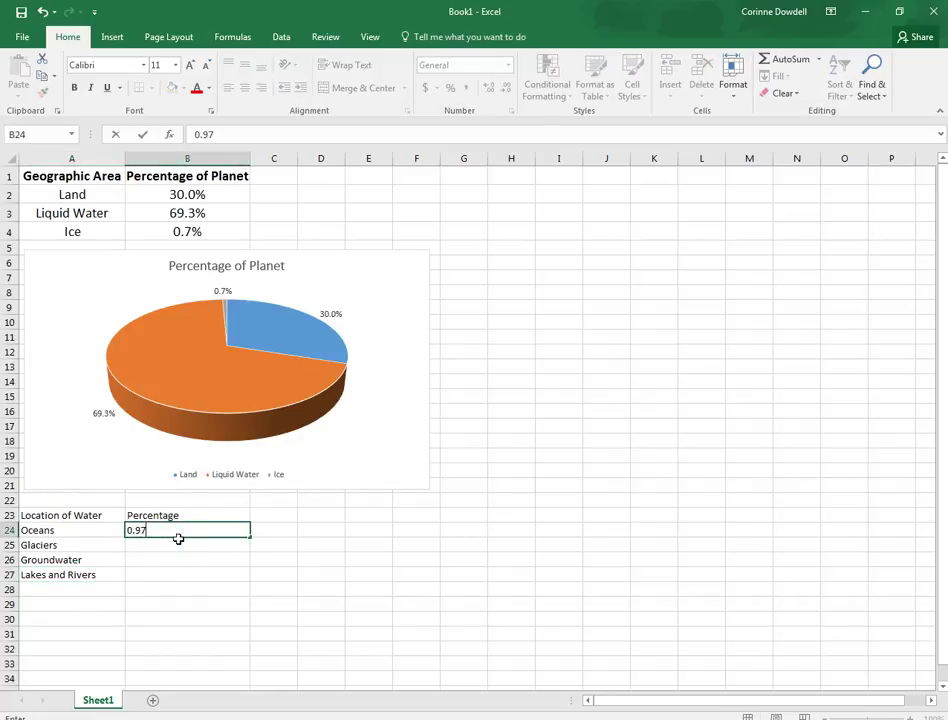
{"action": "key", "text": "Return"}
{"action": "type", "text": "0.011"}
{"action": "key", "text": "Return"}
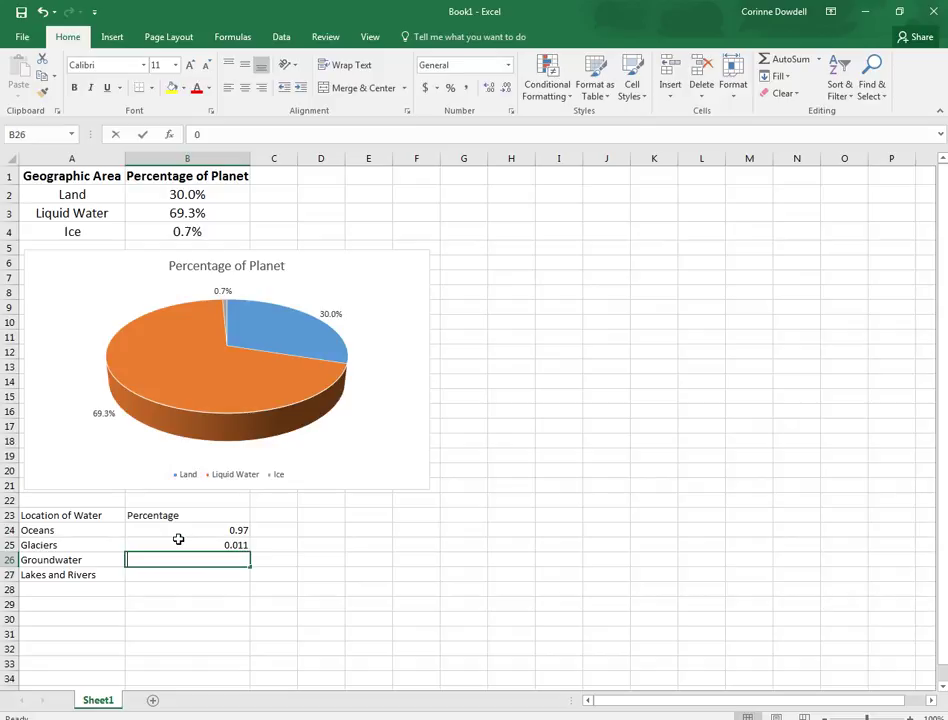
{"action": "type", "text": "0.0"}
{"action": "key", "text": "Return"}
{"action": "type", "text": "0.002"}
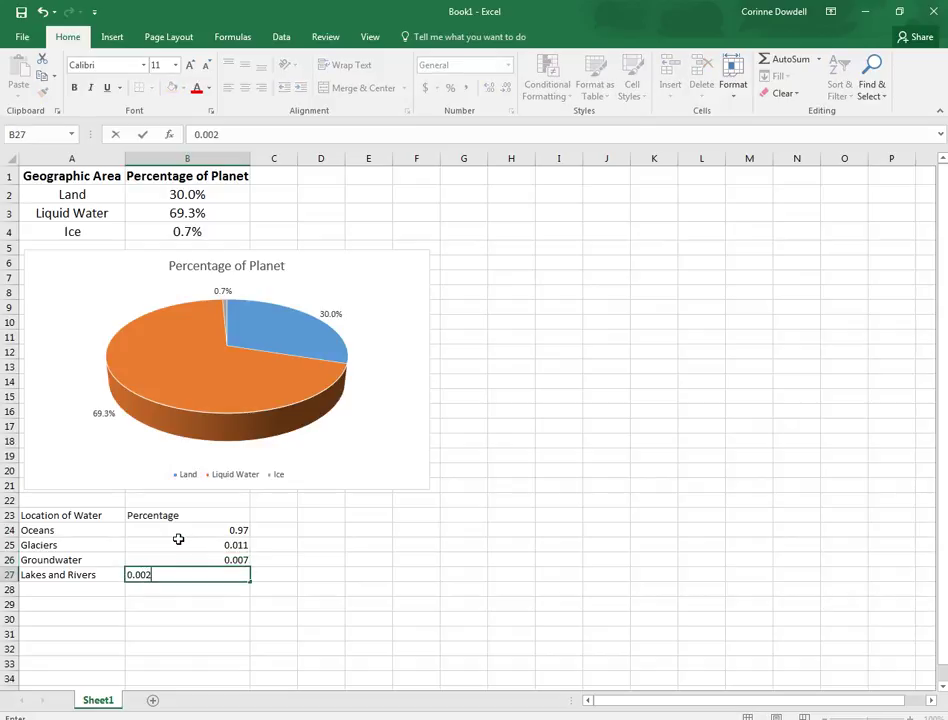
{"action": "key", "text": "Return"}
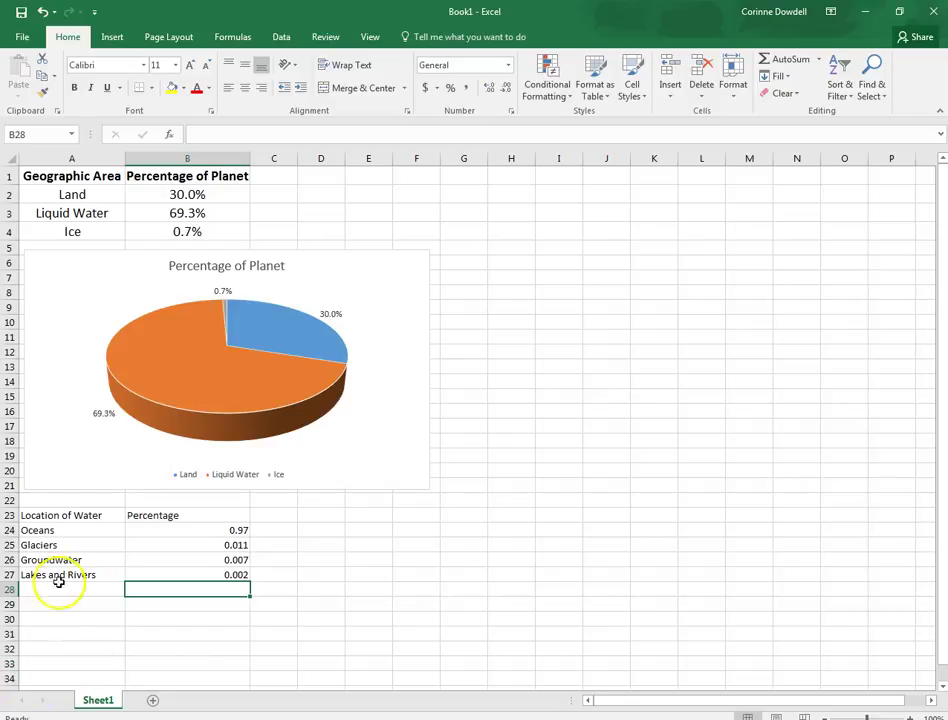
Set the water table to size 12, bold its headings and centre its contents
{"action": "left_click_drag", "start_coordinate": [51, 514], "coordinate": [159, 572]}
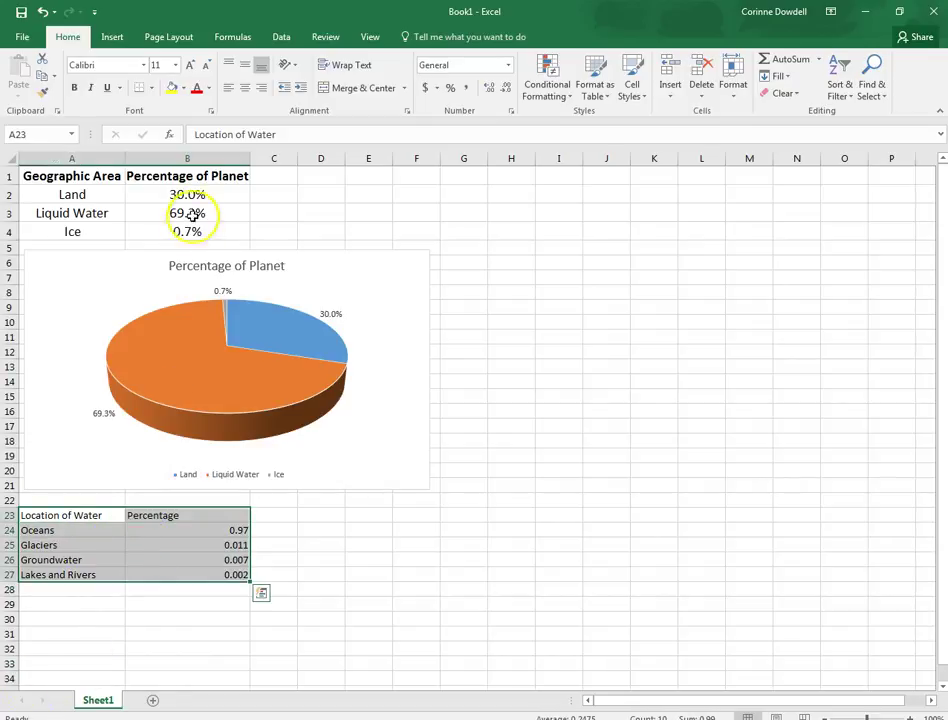
{"action": "left_click", "coordinate": [175, 65]}
{"action": "left_click", "coordinate": [159, 138]}
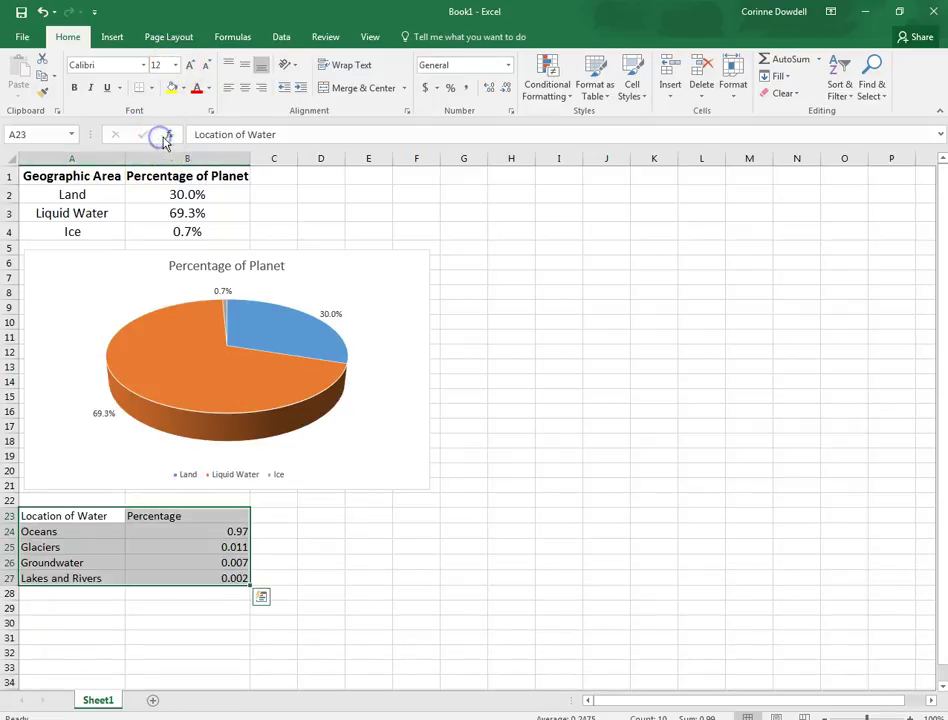
{"action": "left_click", "coordinate": [51, 518]}
{"action": "left_click_drag", "start_coordinate": [51, 518], "coordinate": [195, 514]}
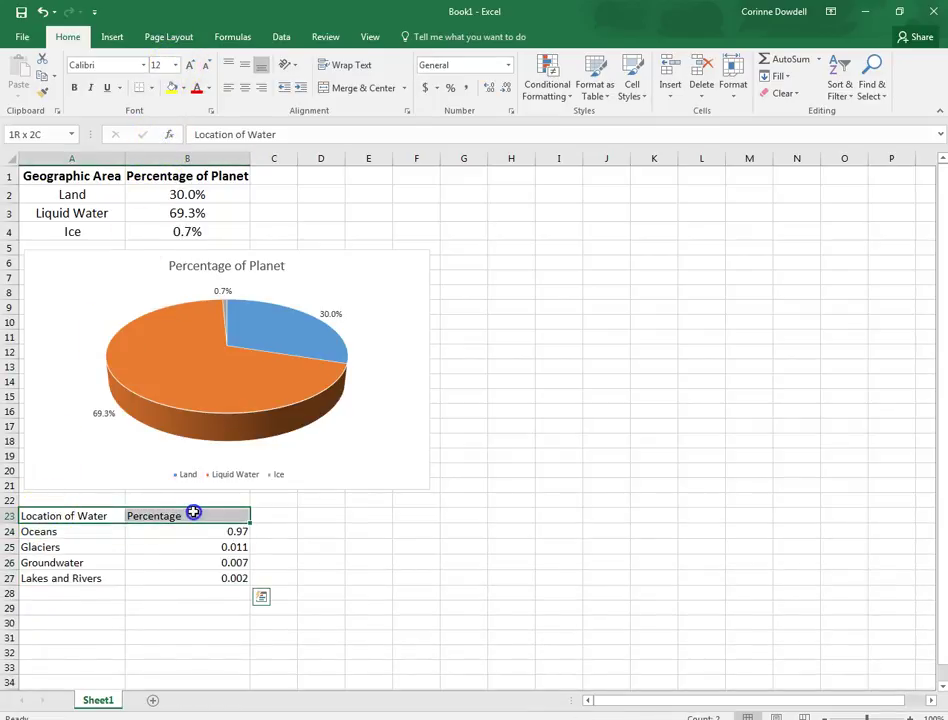
{"action": "left_click", "coordinate": [74, 89]}
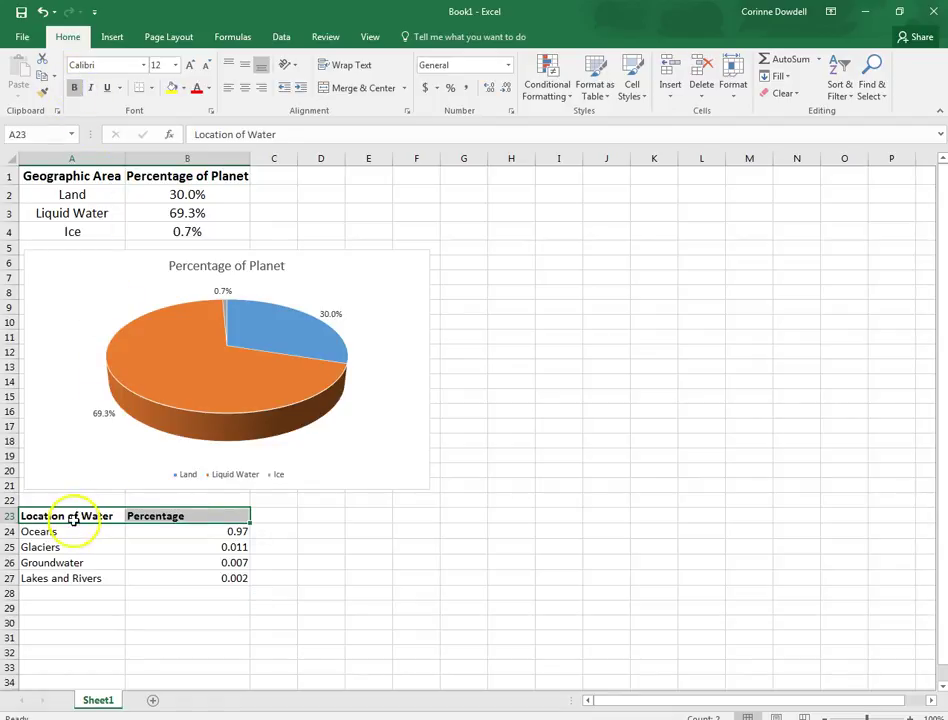
{"action": "left_click_drag", "start_coordinate": [72, 515], "coordinate": [220, 571]}
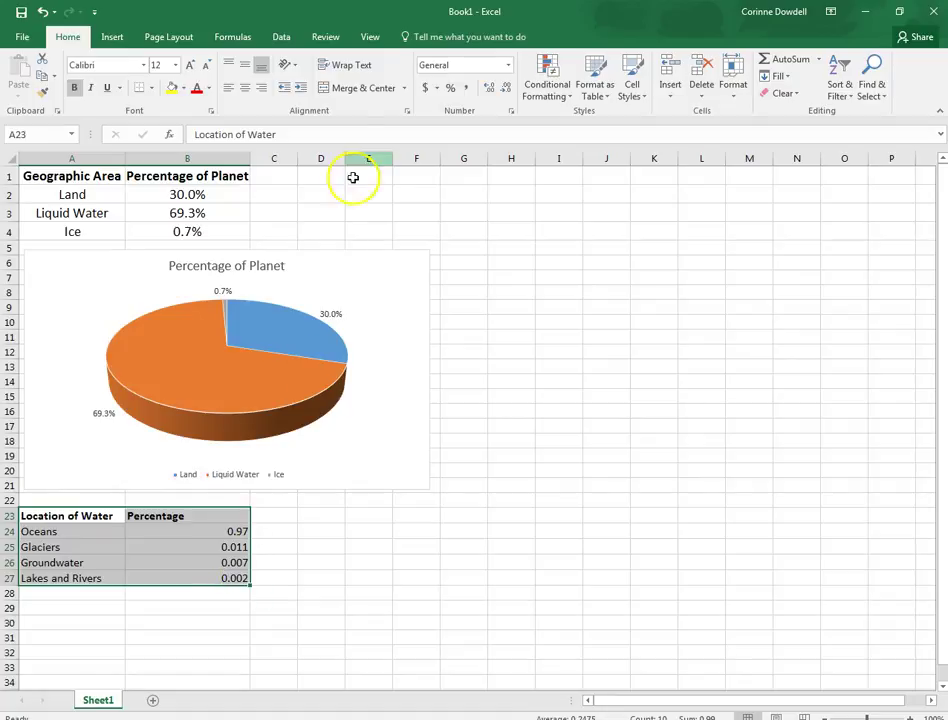
{"action": "left_click", "coordinate": [244, 90]}
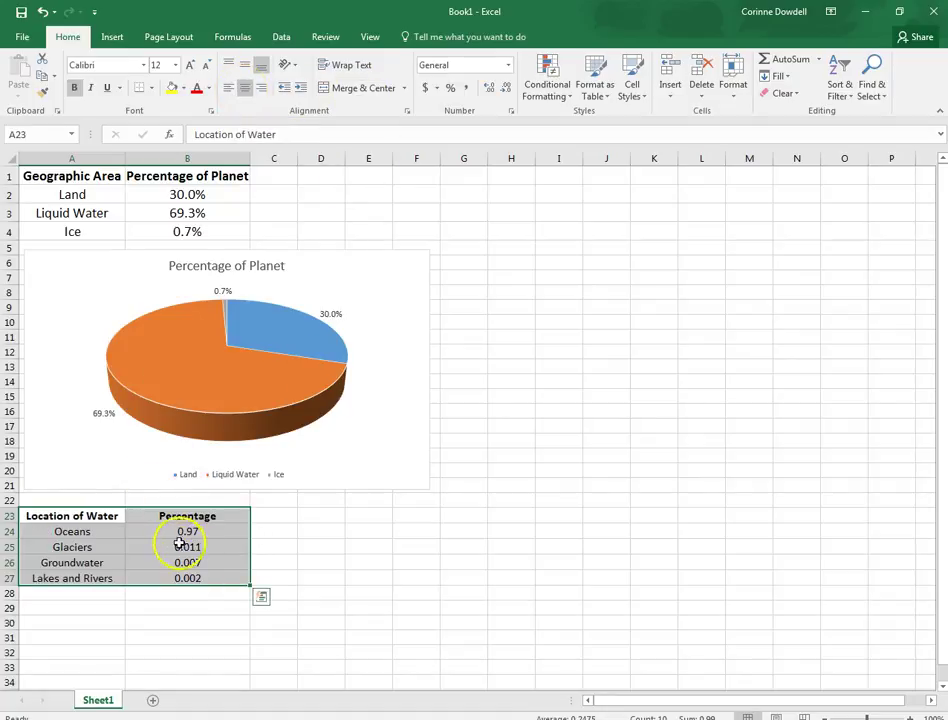
Format B24:B27 as one-decimal percentages: 97.0%, 1.1%, 0.7%, 0.2%
{"action": "left_click_drag", "start_coordinate": [177, 531], "coordinate": [180, 577]}
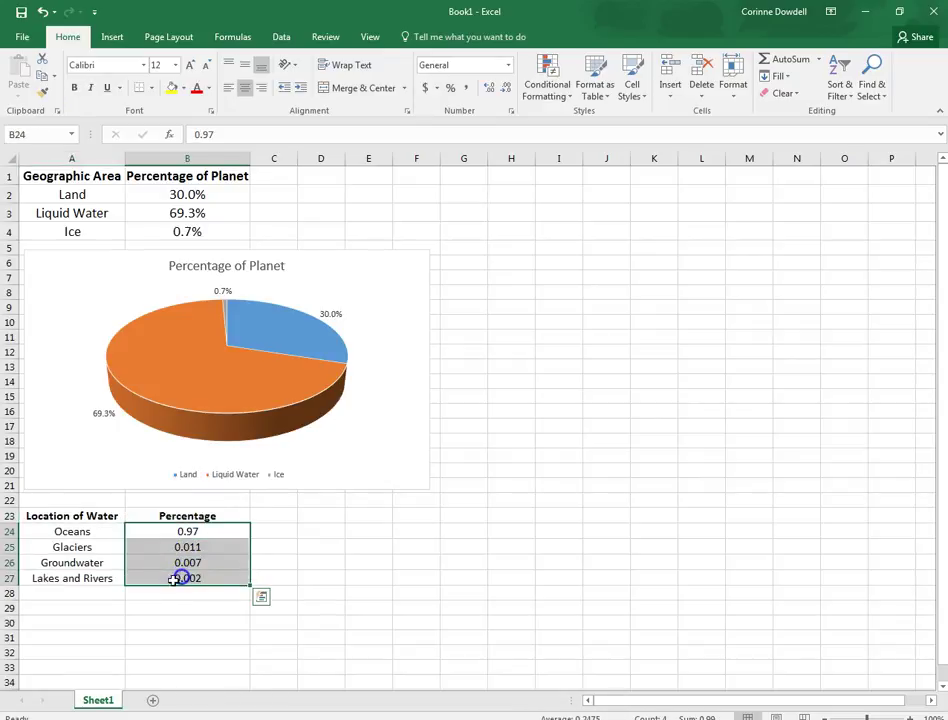
{"action": "left_click", "coordinate": [458, 94]}
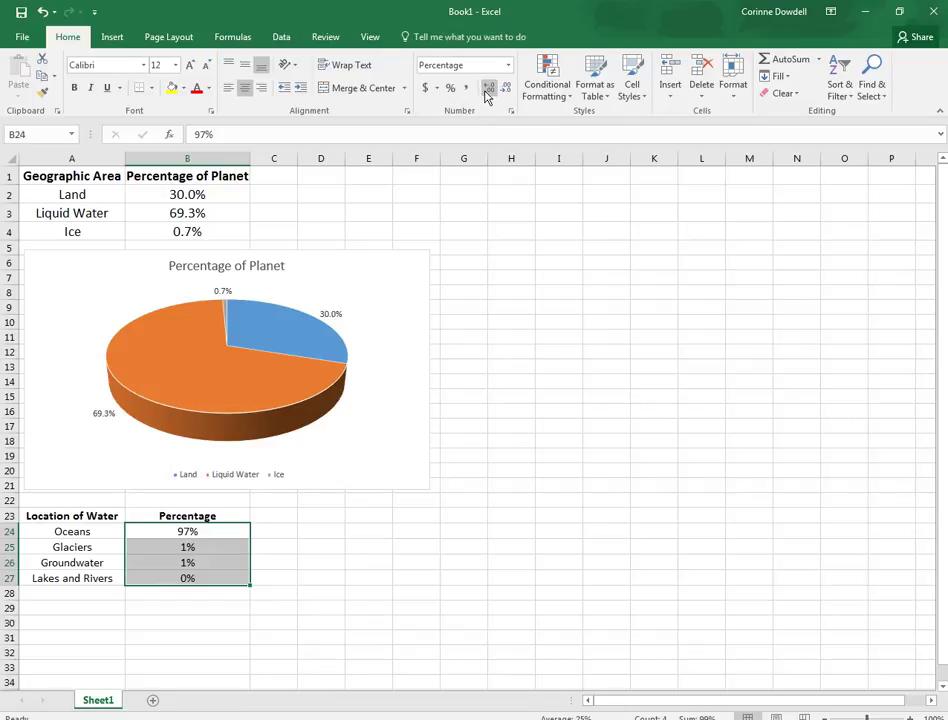
{"action": "left_click", "coordinate": [487, 94]}
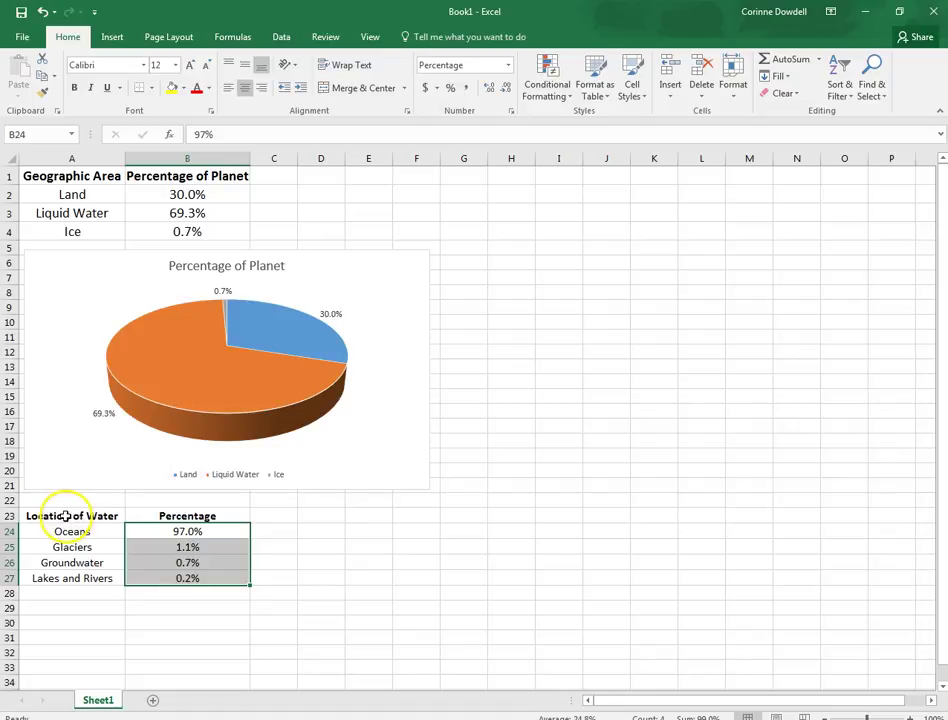
Insert a 3-D pie chart of A23:B27 and move it below the water table
{"action": "left_click_drag", "start_coordinate": [80, 513], "coordinate": [171, 581]}
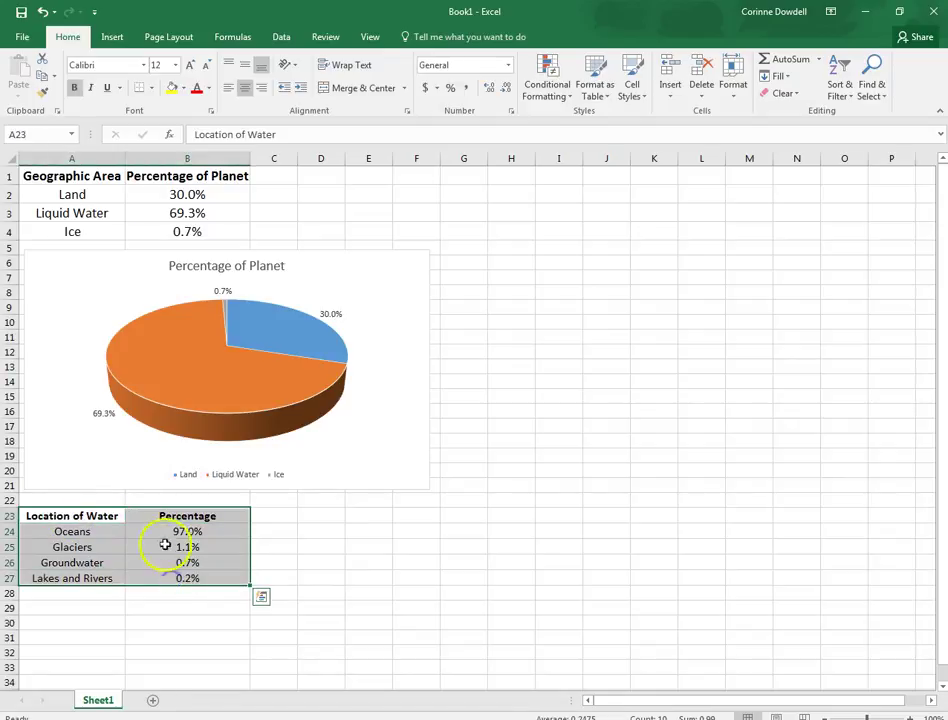
{"action": "left_click", "coordinate": [111, 37]}
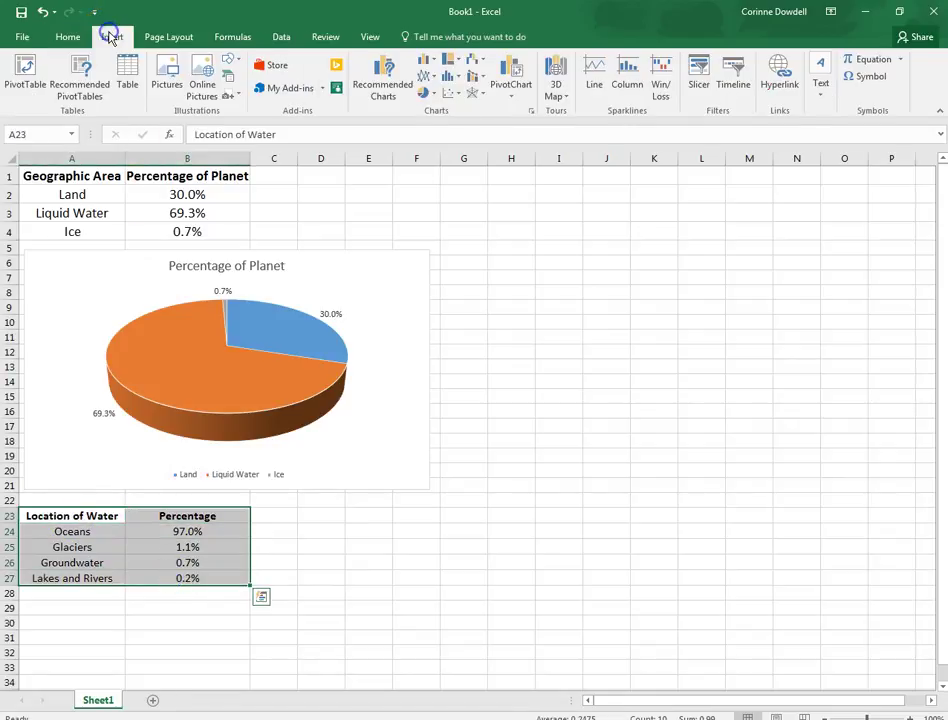
{"action": "left_click", "coordinate": [433, 94]}
{"action": "left_click", "coordinate": [443, 198]}
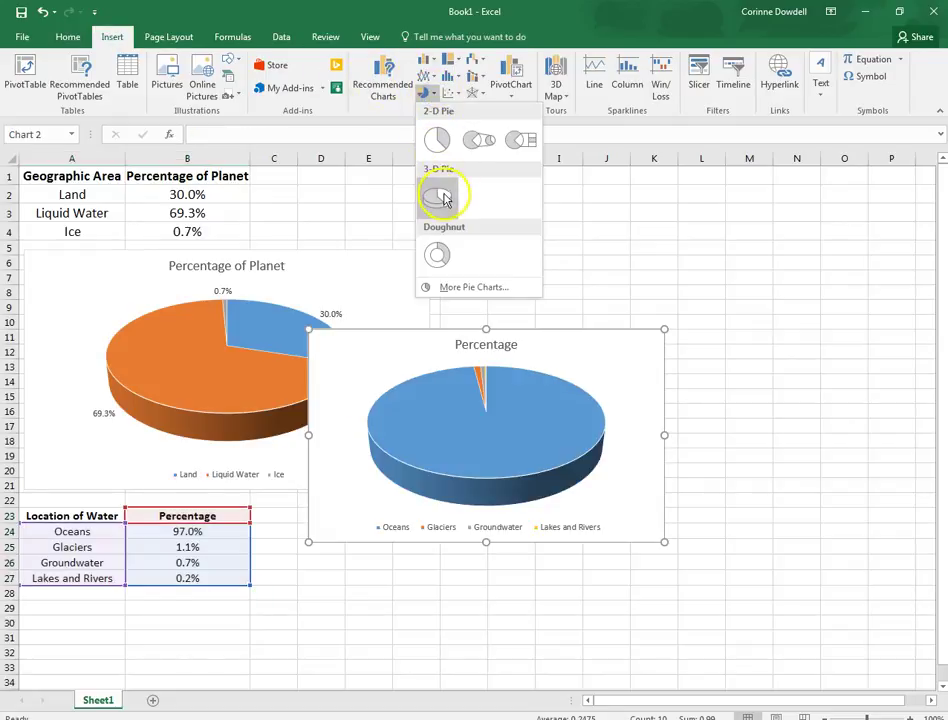
{"action": "left_click", "coordinate": [444, 197]}
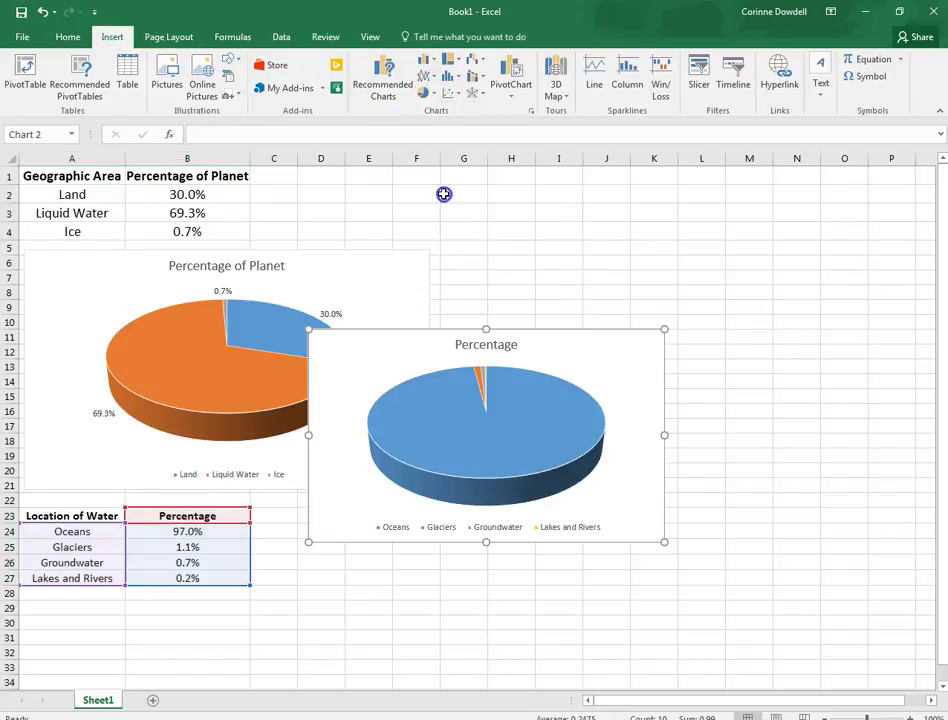
{"action": "left_click_drag", "start_coordinate": [618, 372], "coordinate": [603, 398]}
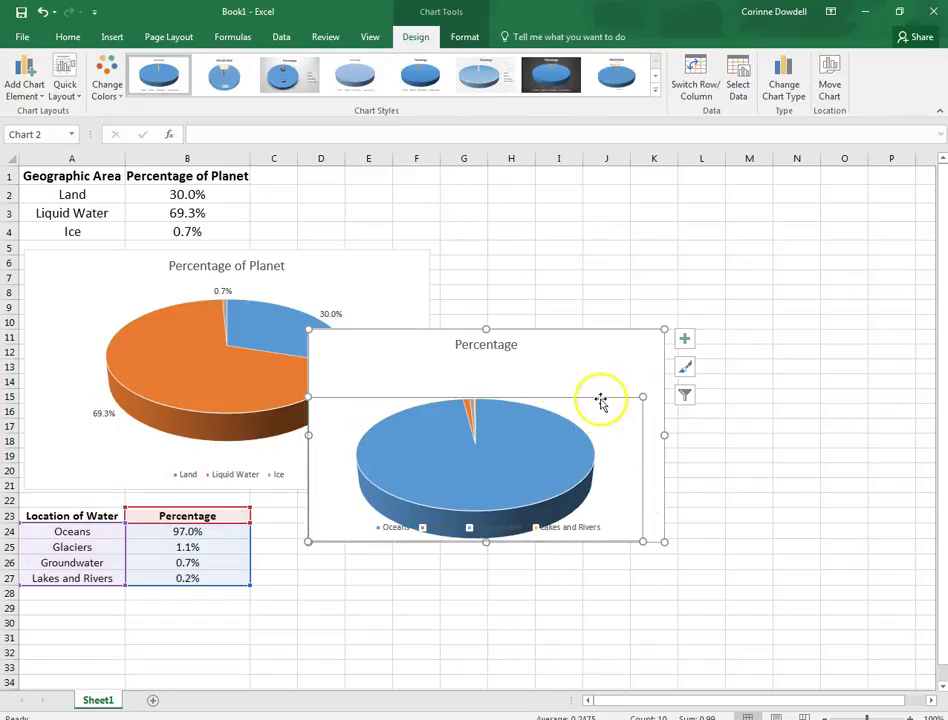
{"action": "left_click", "coordinate": [45, 13]}
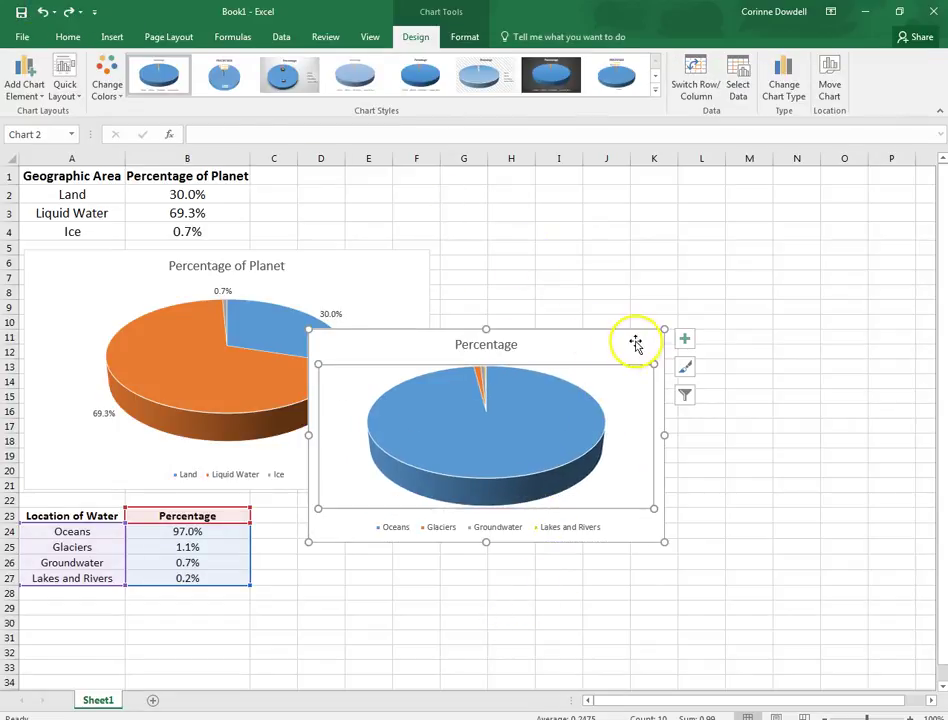
{"action": "left_click_drag", "start_coordinate": [637, 343], "coordinate": [360, 601]}
Retitle the chart 'Water on Earth' and enlarge it wider and taller
{"action": "scroll", "coordinate": [360, 601], "scroll_direction": "down", "scroll_amount": 5}
{"action": "left_click", "coordinate": [222, 372]}
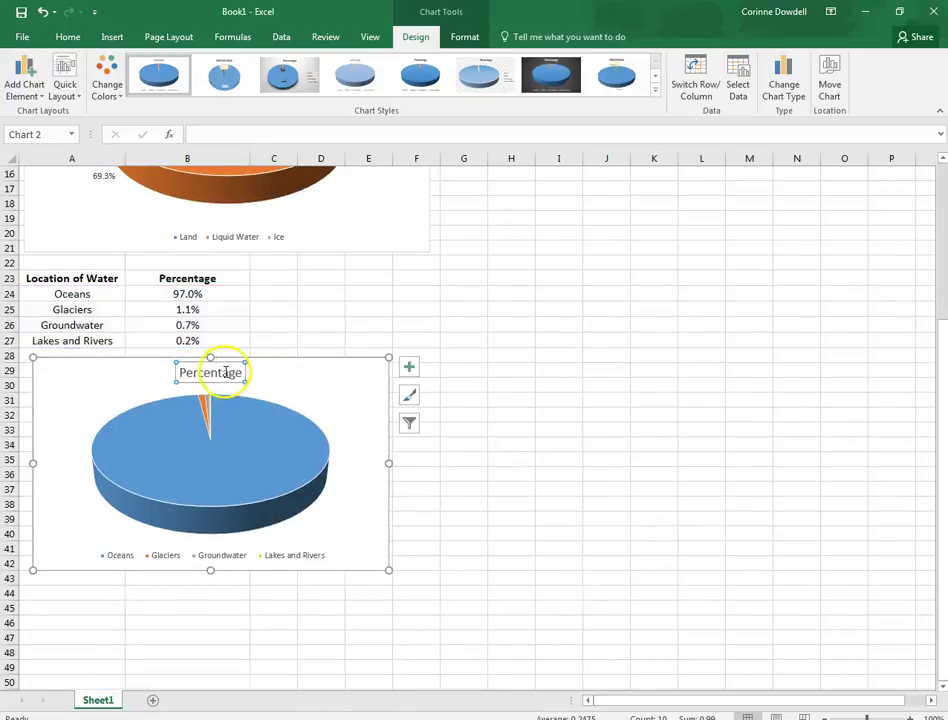
{"action": "left_click", "coordinate": [218, 372]}
{"action": "left_click_drag", "start_coordinate": [181, 372], "coordinate": [220, 372]}
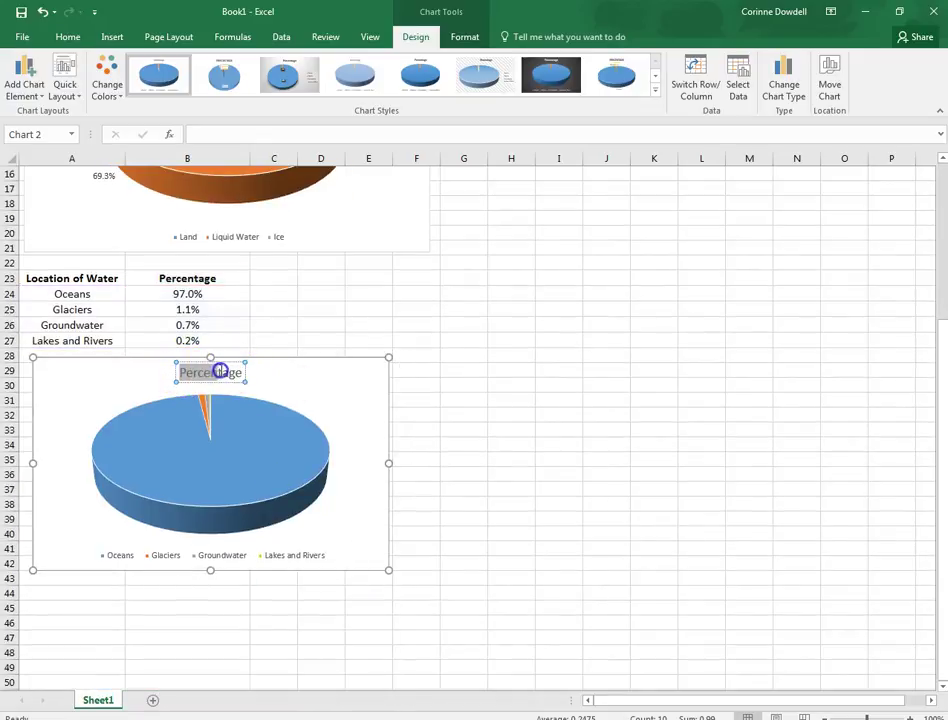
{"action": "type", "text": "W"}
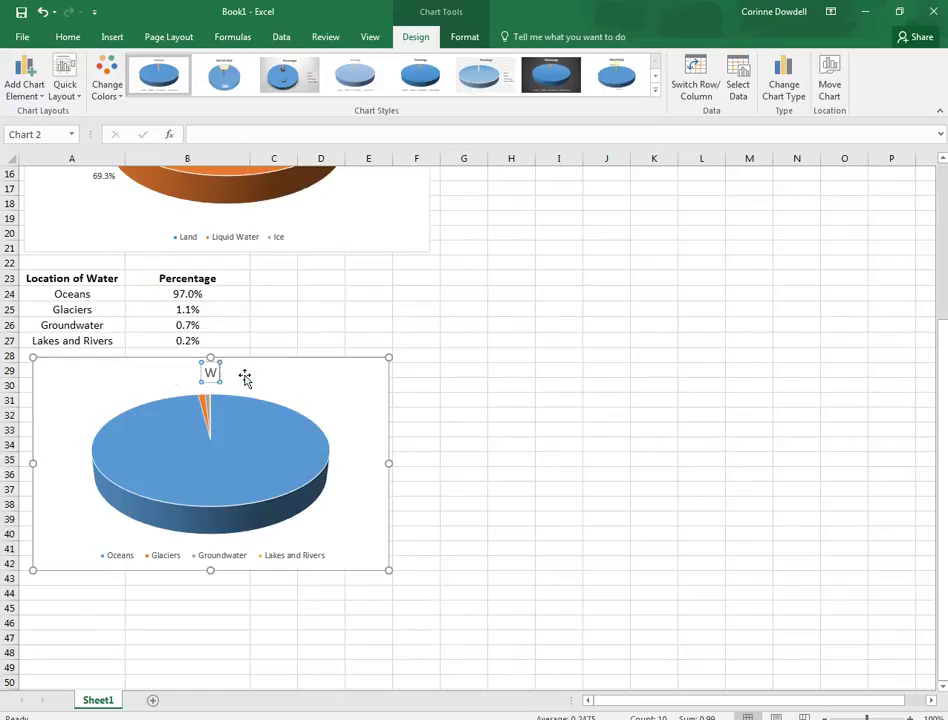
{"action": "type", "text": "ater on Earth"}
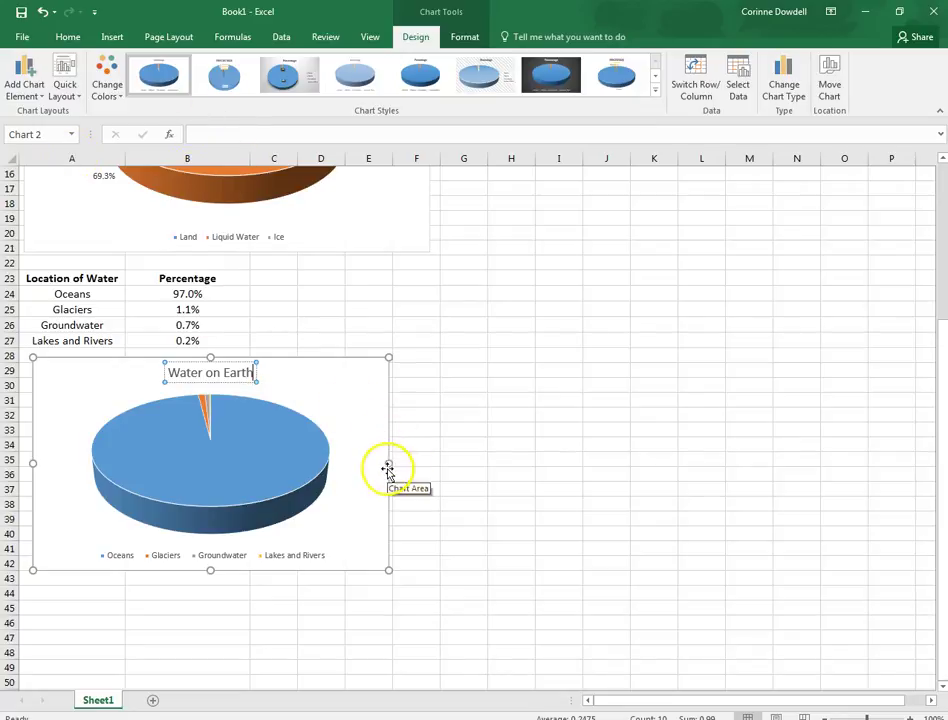
{"action": "left_click_drag", "start_coordinate": [388, 463], "coordinate": [438, 472]}
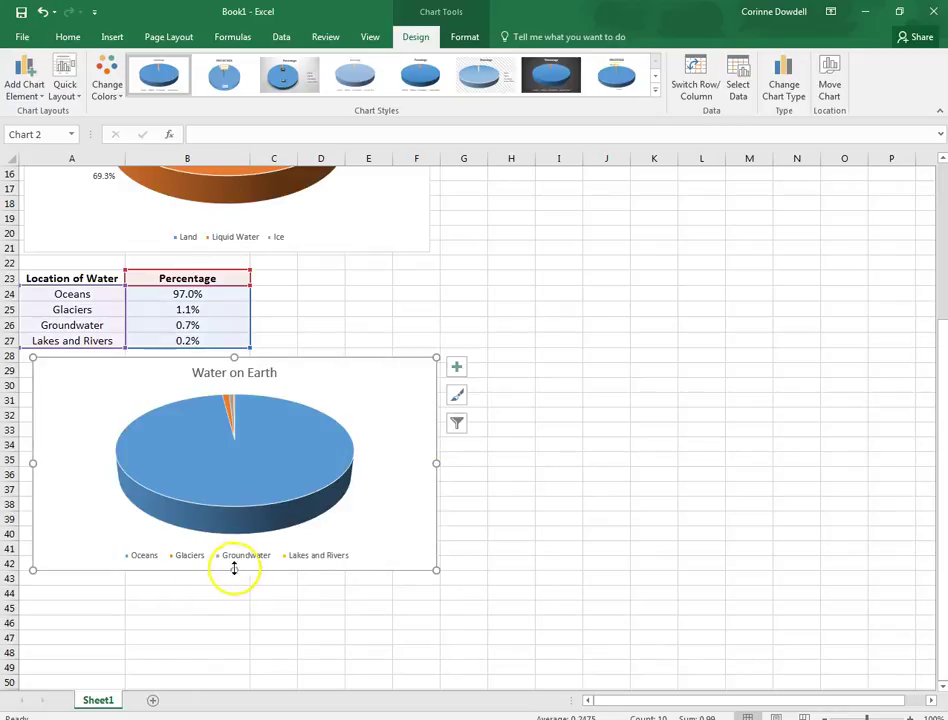
{"action": "left_click_drag", "start_coordinate": [237, 567], "coordinate": [233, 582]}
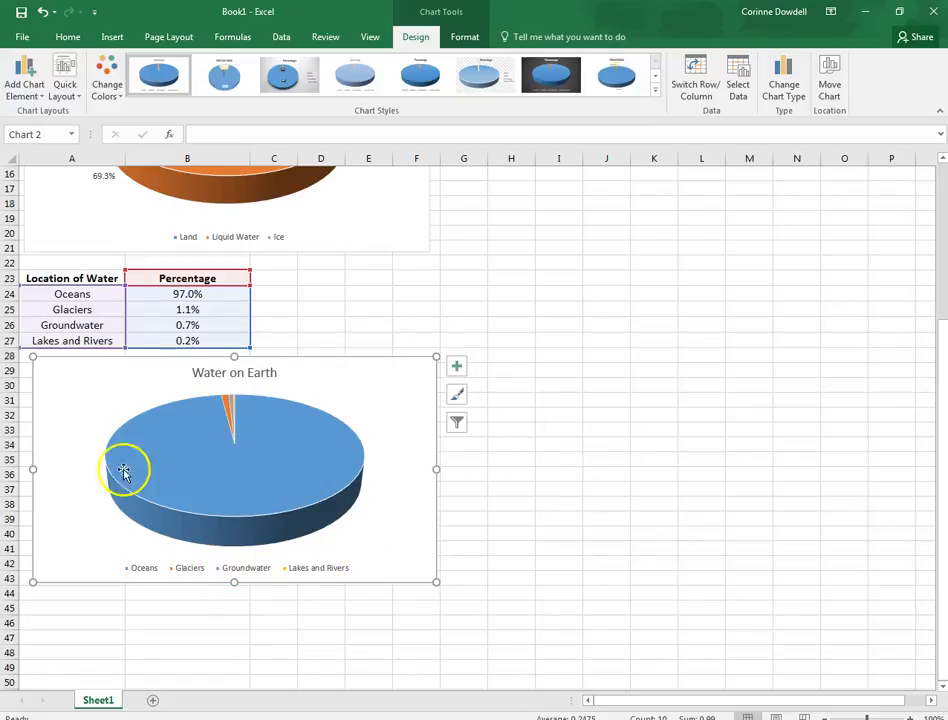
{"action": "left_click", "coordinate": [563, 504]}
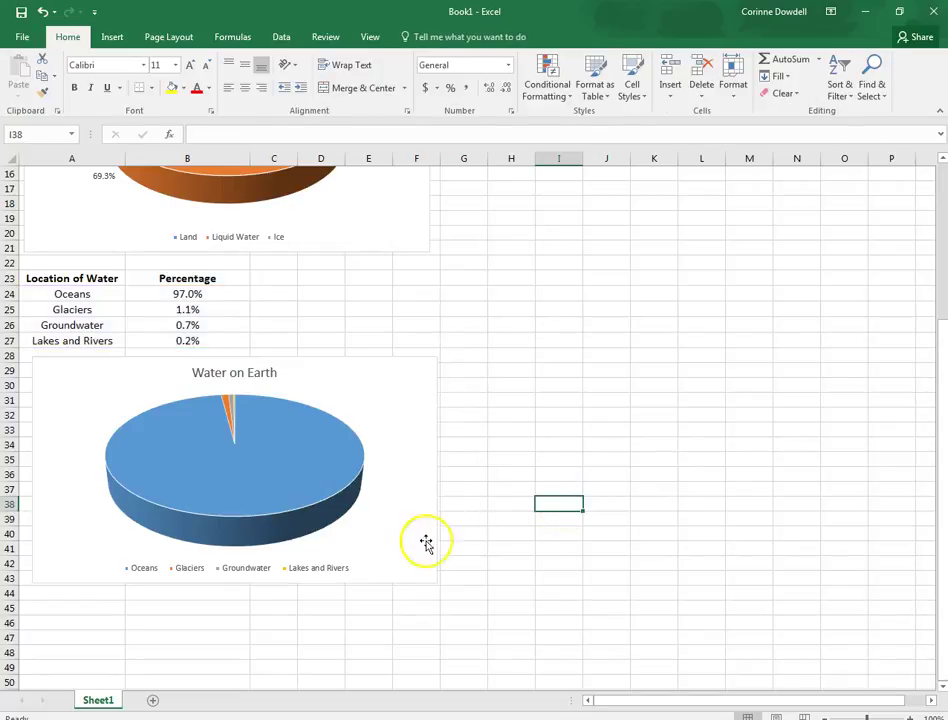
{"action": "scroll", "coordinate": [427, 546], "scroll_direction": "up", "scroll_amount": 5}
{"action": "left_click", "coordinate": [70, 160]}
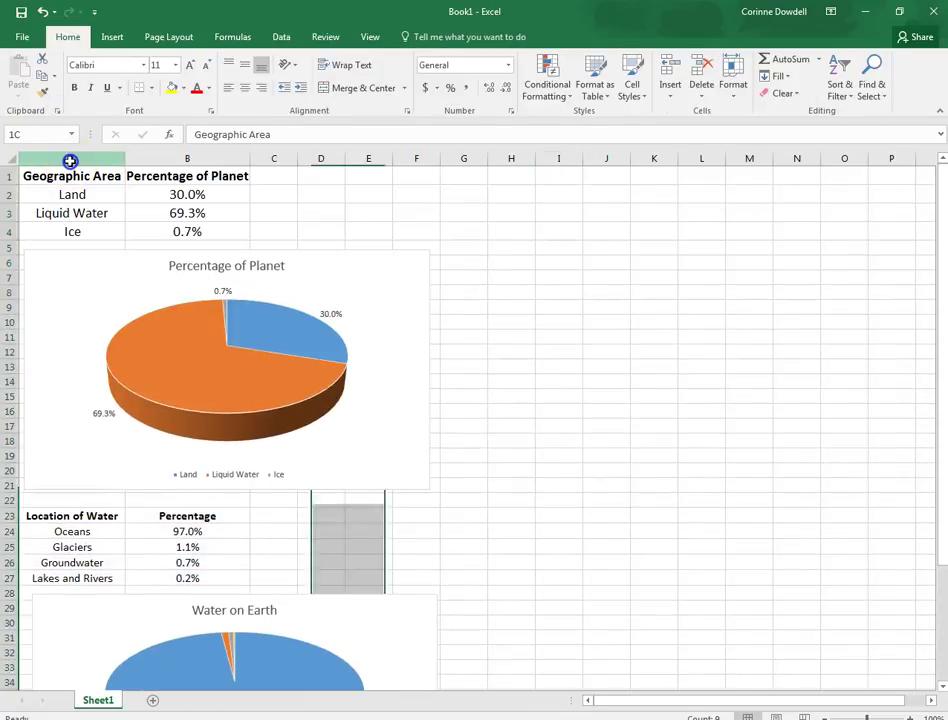
{"action": "left_click_drag", "start_coordinate": [103, 163], "coordinate": [171, 153]}
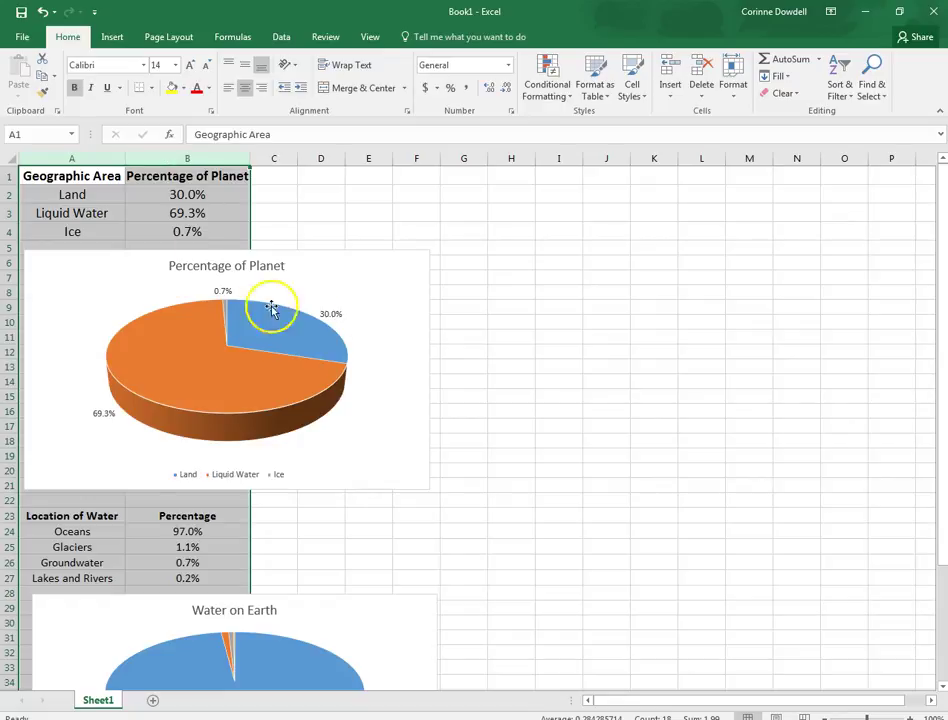
{"action": "left_click", "coordinate": [558, 352]}
{"action": "left_click", "coordinate": [408, 356]}
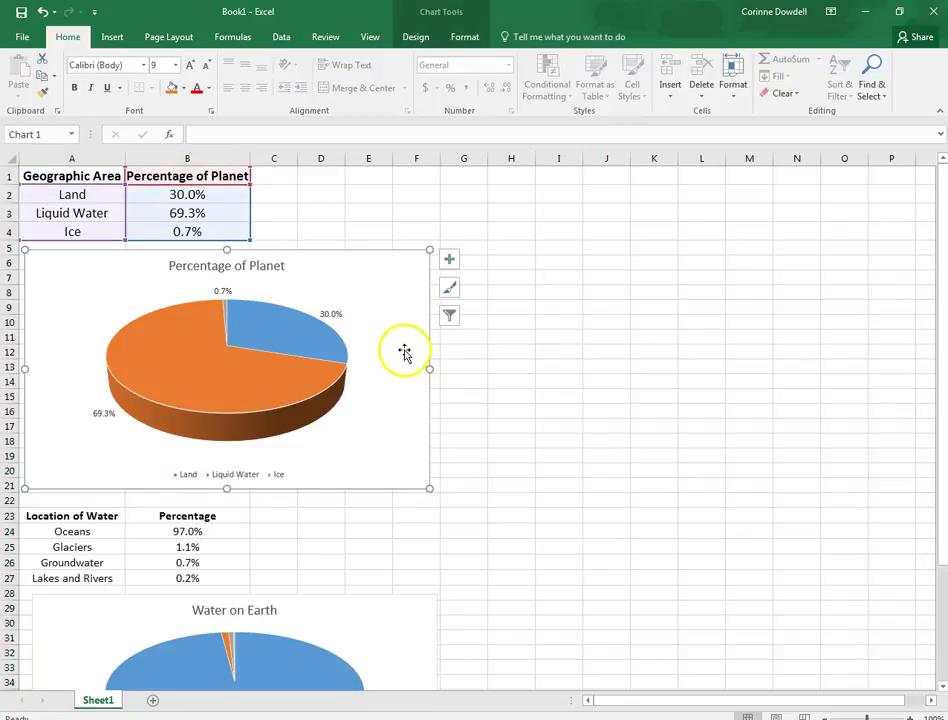
{"action": "left_click", "coordinate": [112, 40]}
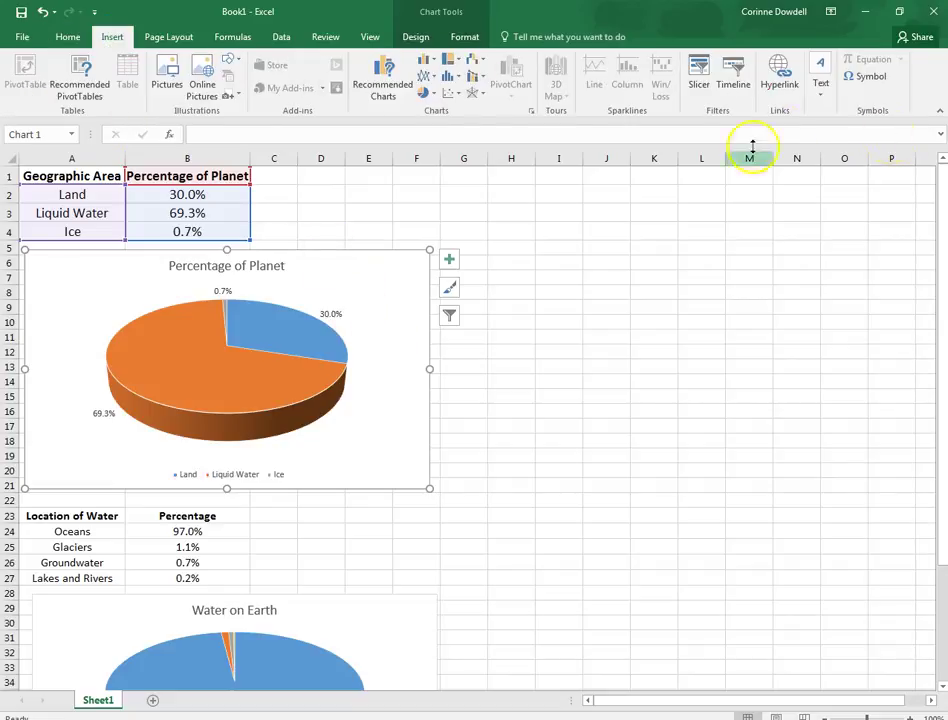
{"action": "left_click", "coordinate": [821, 103]}
{"action": "left_click", "coordinate": [818, 210]}
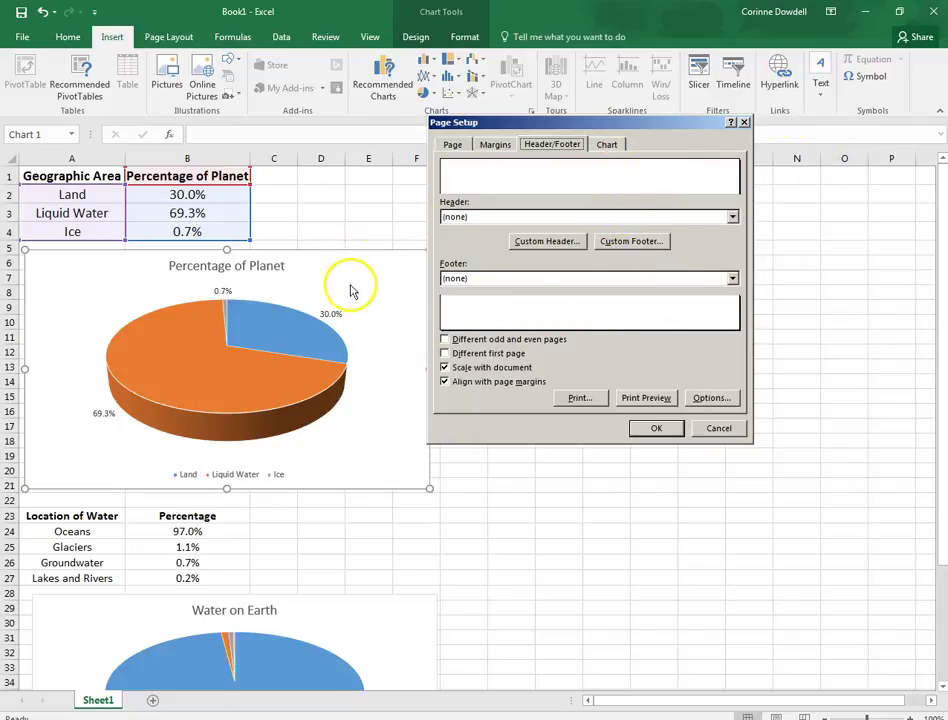
{"action": "left_click", "coordinate": [719, 428]}
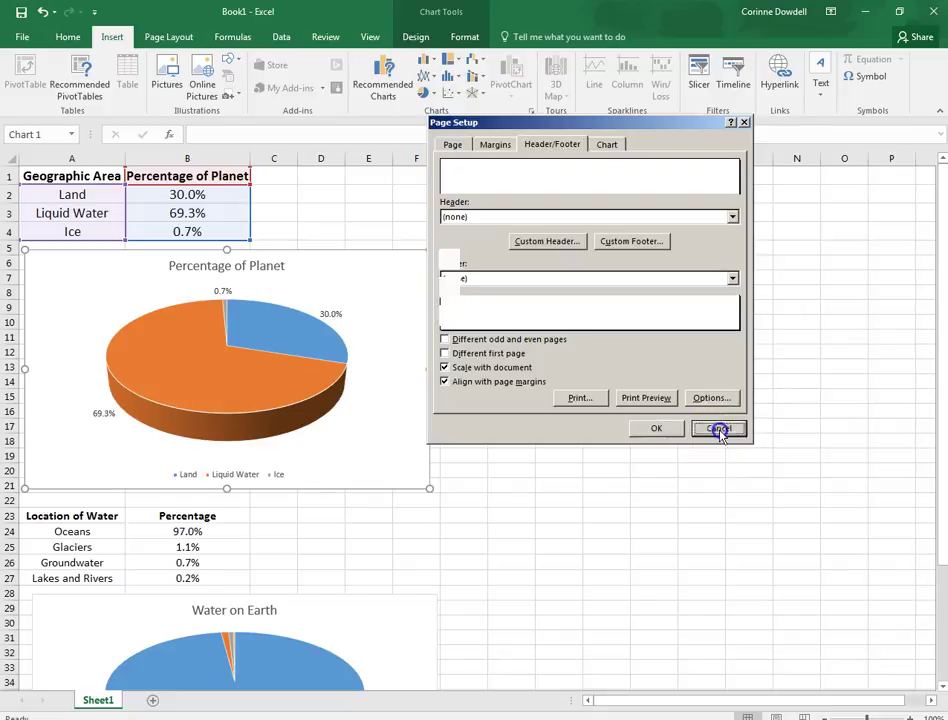
{"action": "left_click", "coordinate": [552, 324]}
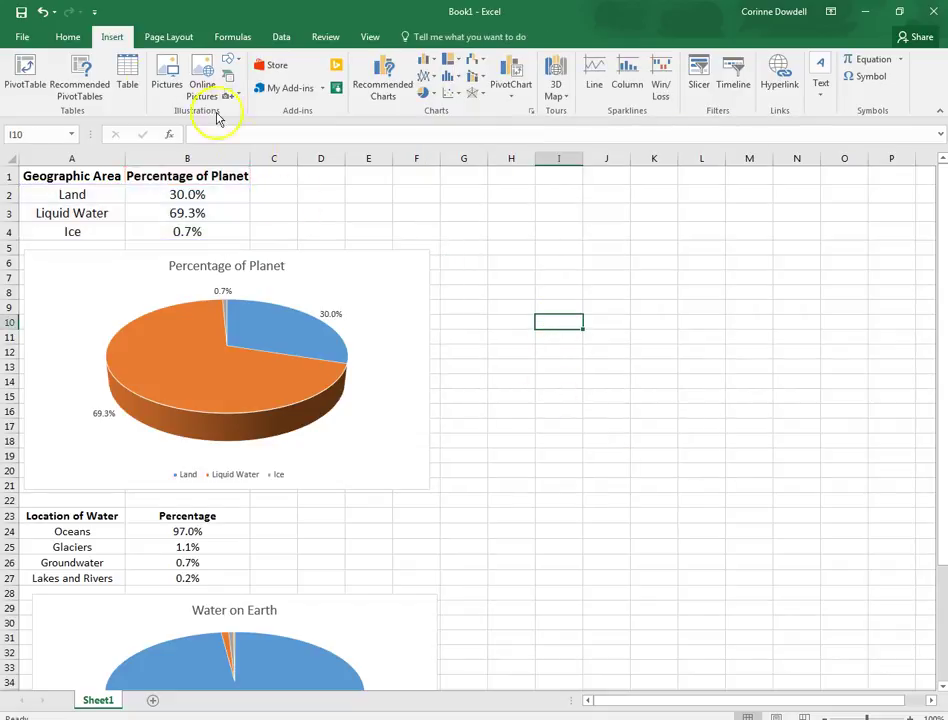
Add a page header with the teacher's name on the left and 'Period 3' centred
{"action": "left_click", "coordinate": [822, 90]}
{"action": "left_click", "coordinate": [818, 151]}
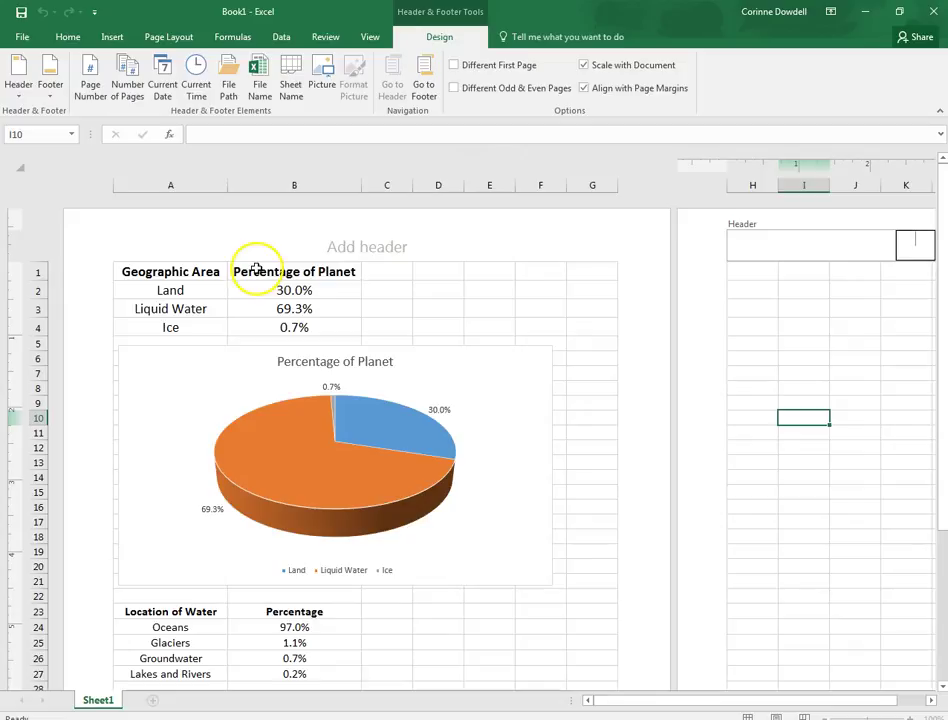
{"action": "left_click", "coordinate": [165, 245]}
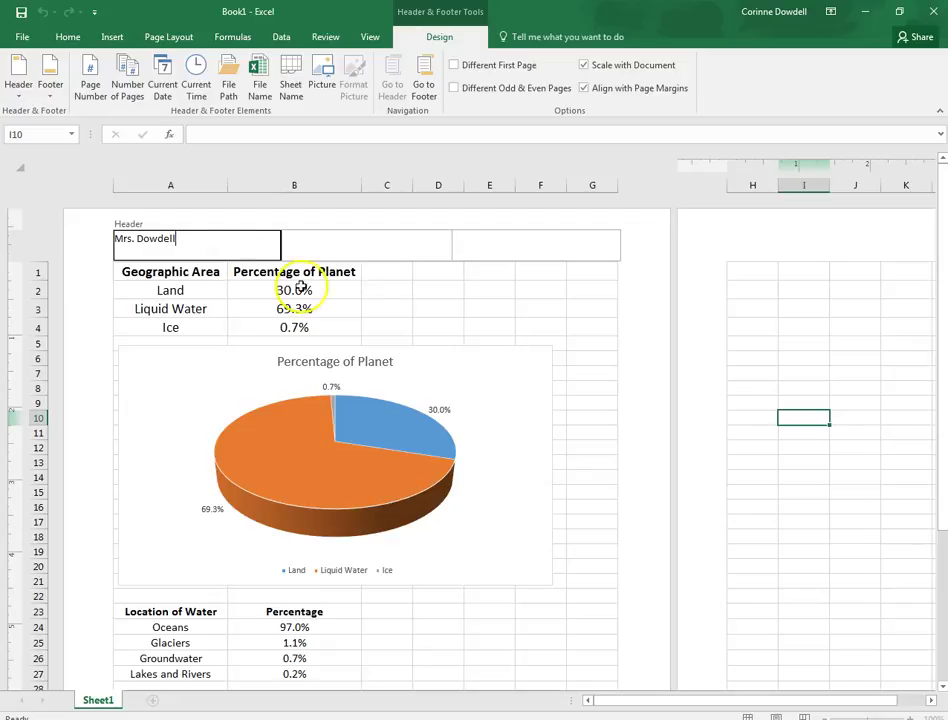
{"action": "left_click", "coordinate": [373, 252]}
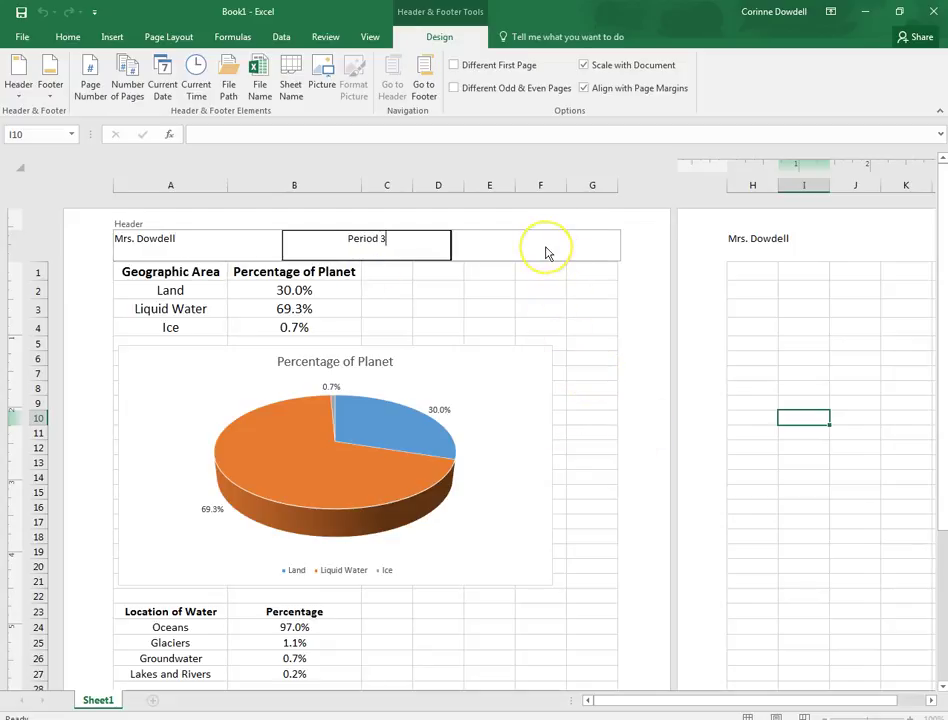
{"action": "left_click", "coordinate": [600, 416]}
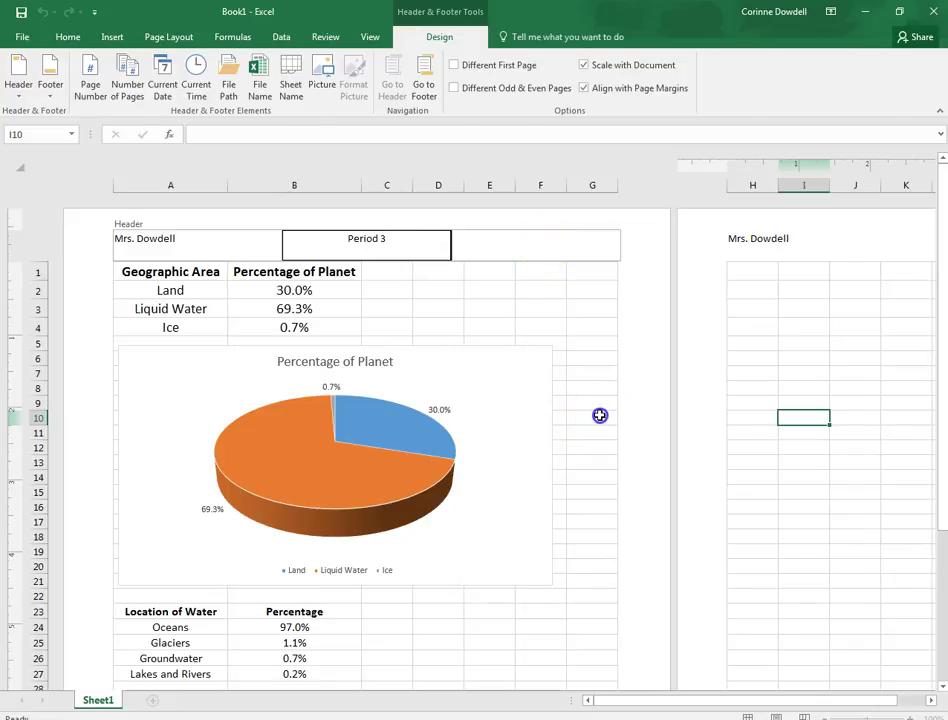
Type Earth's Surface in the centre footer section and start a new line below it
{"action": "scroll", "coordinate": [599, 415], "scroll_direction": "down", "scroll_amount": 5}
{"action": "scroll", "coordinate": [592, 402], "scroll_direction": "down", "scroll_amount": 3}
{"action": "left_click", "coordinate": [399, 441]}
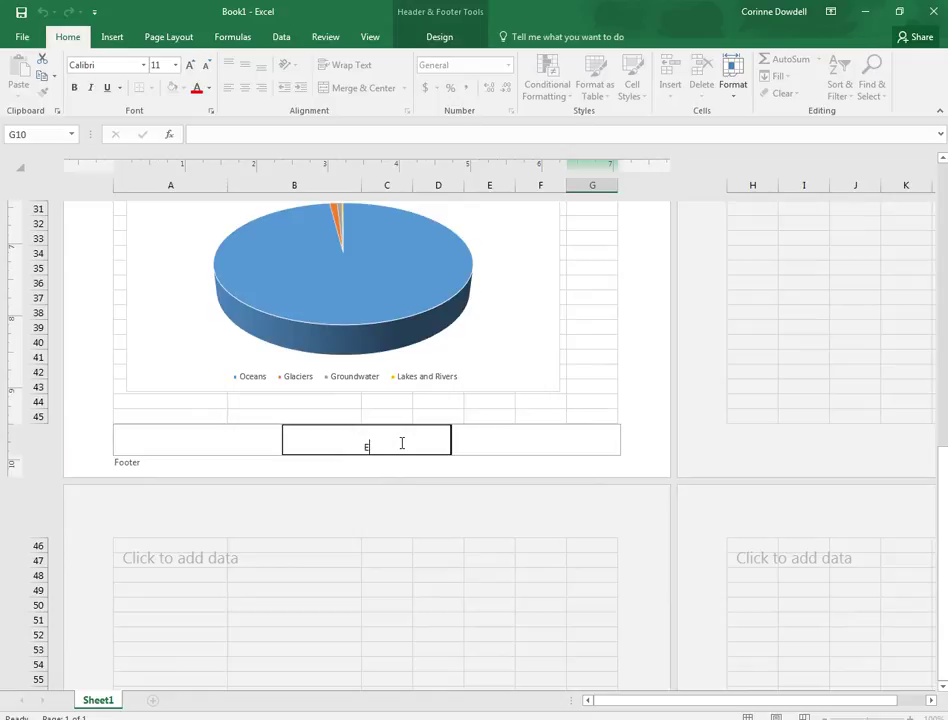
{"action": "type", "text": "Earth"}
{"action": "key", "text": "Return"}
{"action": "type", "text": "s Surf"}
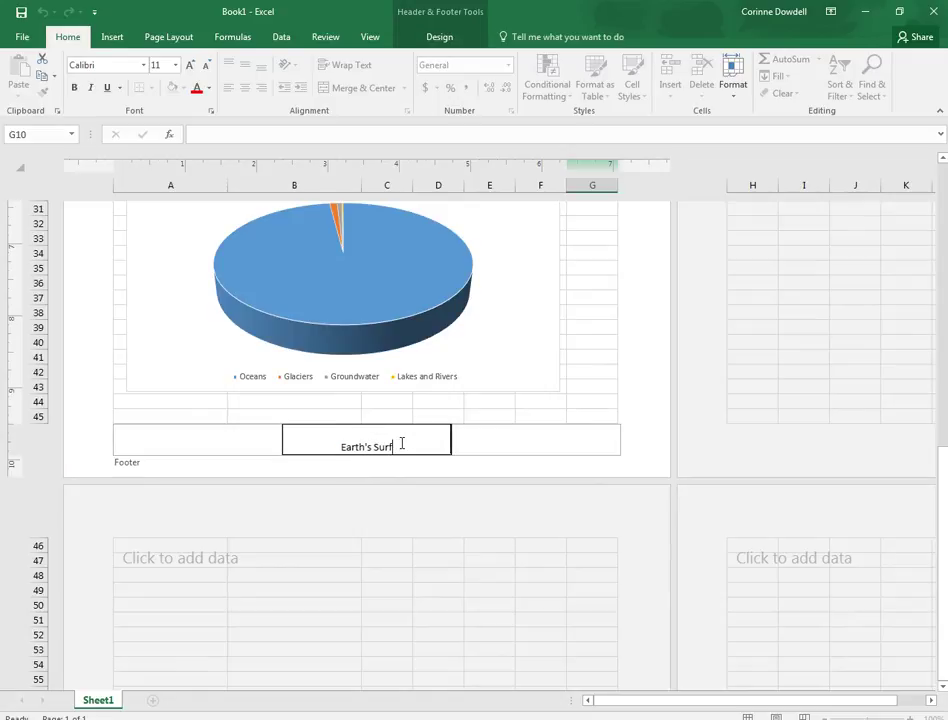
{"action": "type", "text": "ace"}
{"action": "key", "text": "Return"}
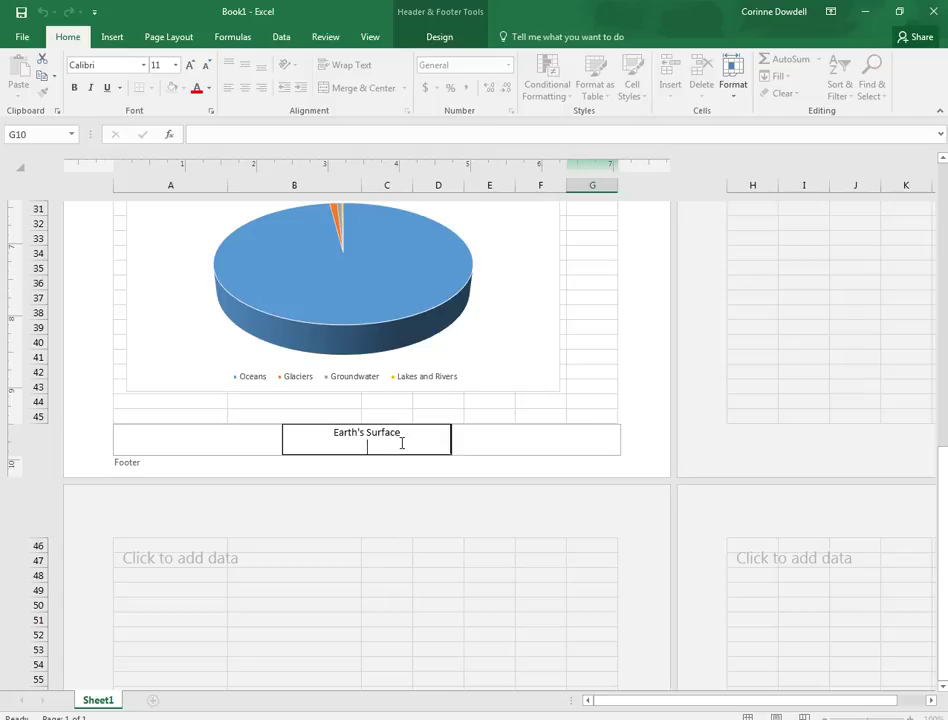
Insert the current date on the footer's second line and finish editing the footer
{"action": "left_click", "coordinate": [446, 37]}
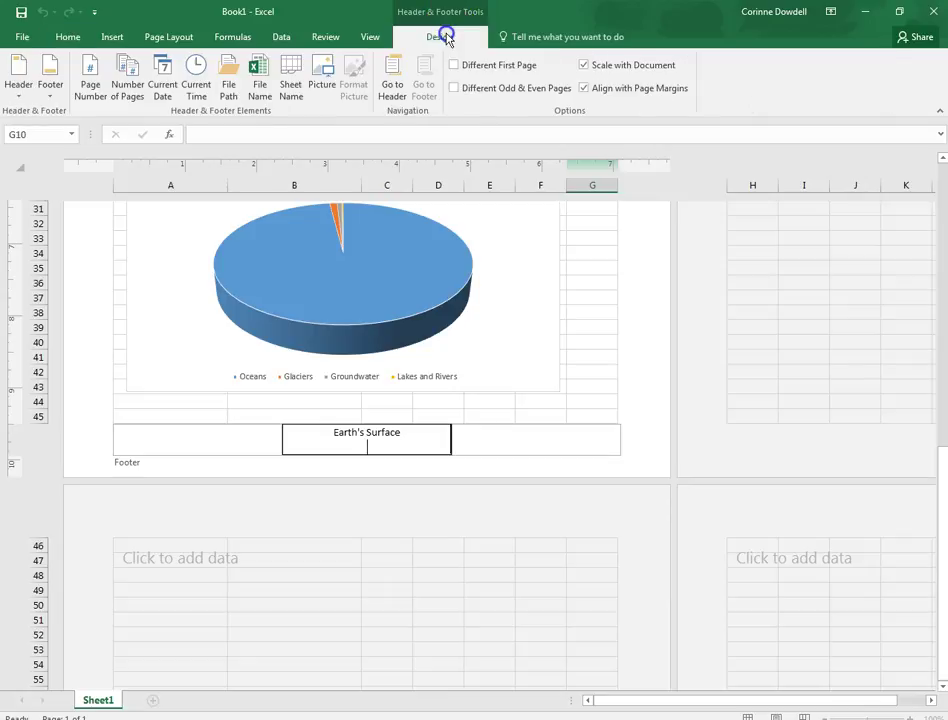
{"action": "left_click", "coordinate": [159, 92]}
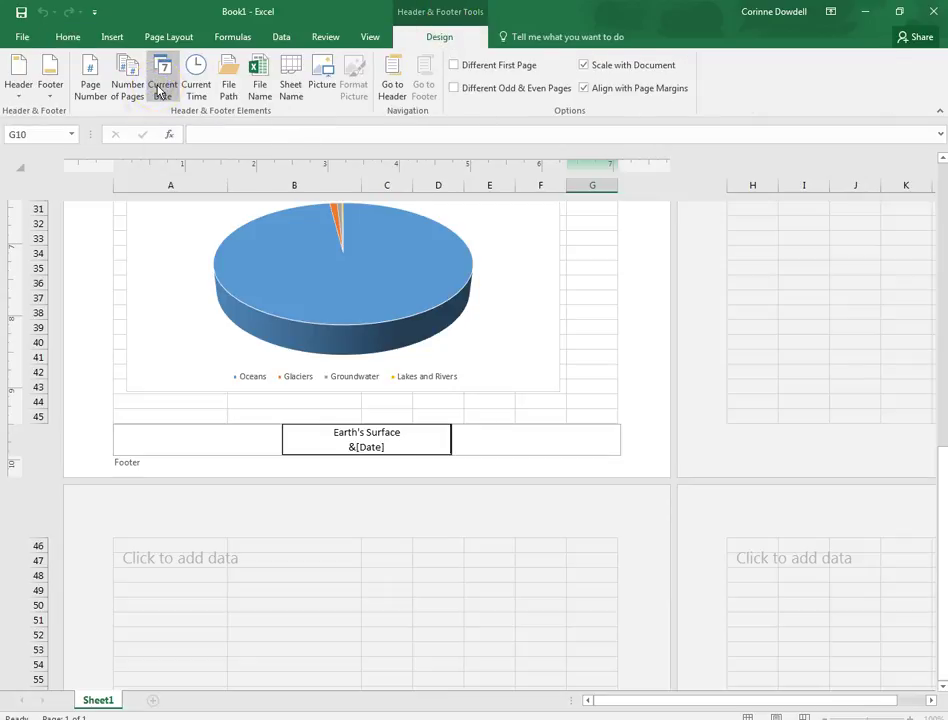
{"action": "left_click", "coordinate": [599, 281]}
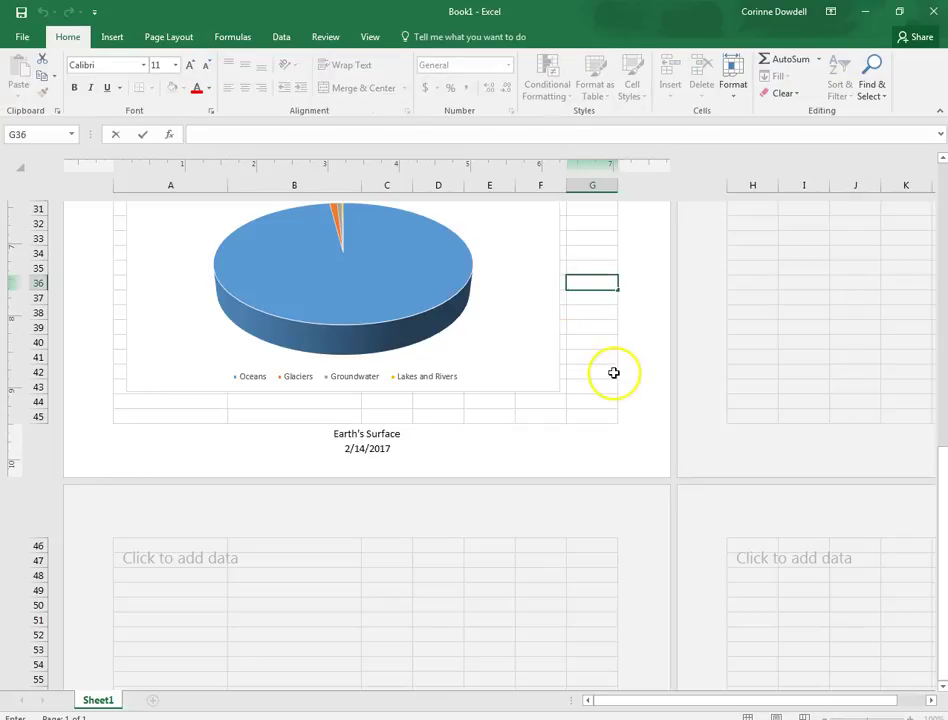
{"action": "scroll", "coordinate": [613, 372], "scroll_direction": "up", "scroll_amount": 10}
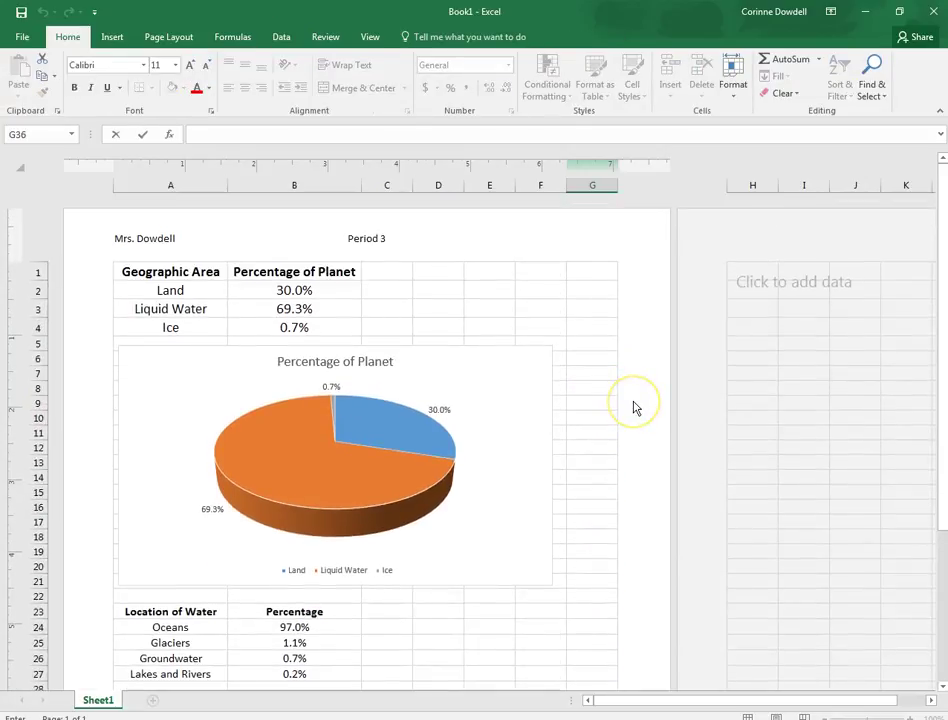